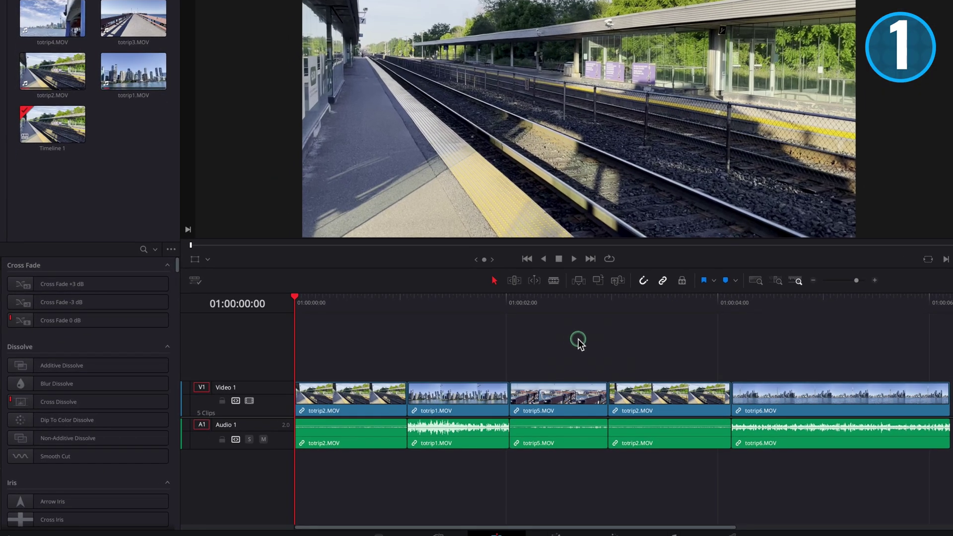
- Turn on Fixed Playhead for the timeline and play Timeline 1 forward and in reverse
left_click(197, 280)
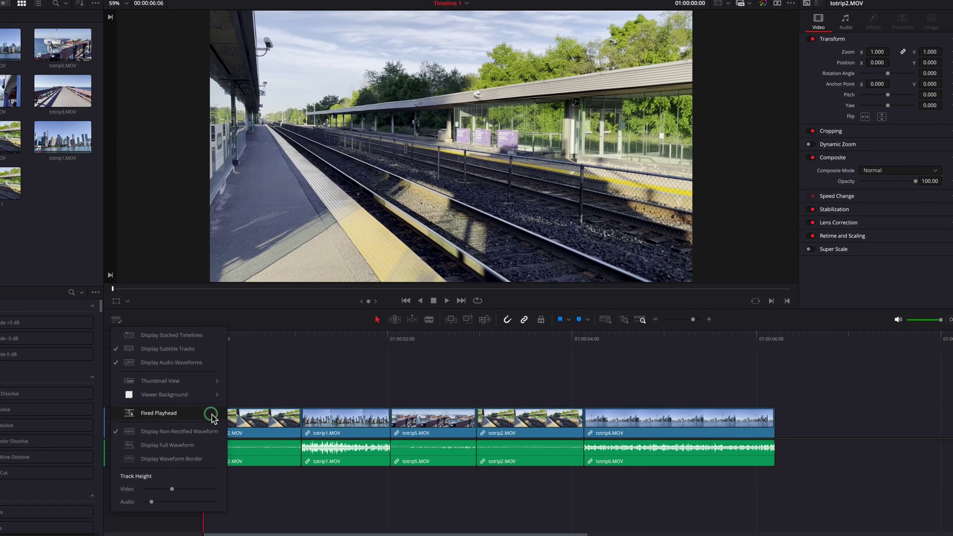
left_click(211, 415)
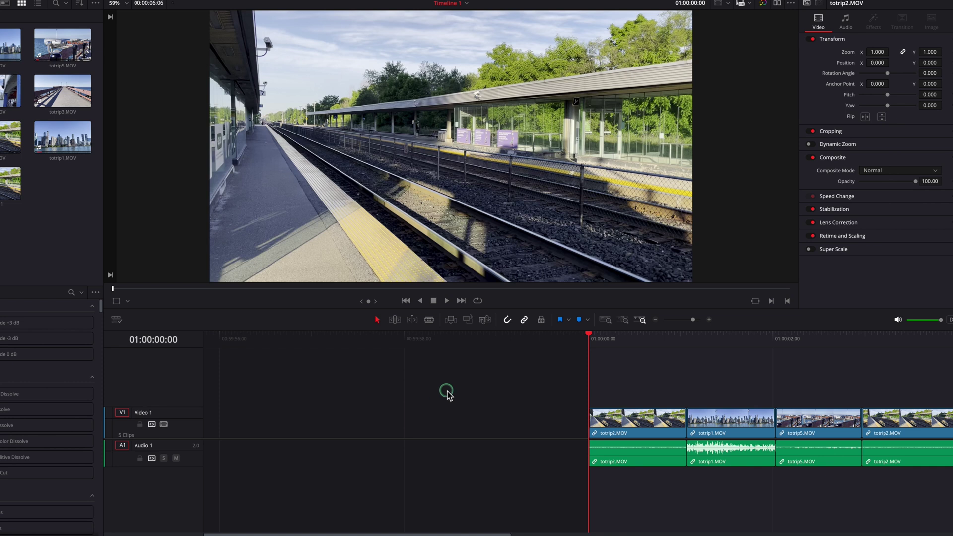
key("space")
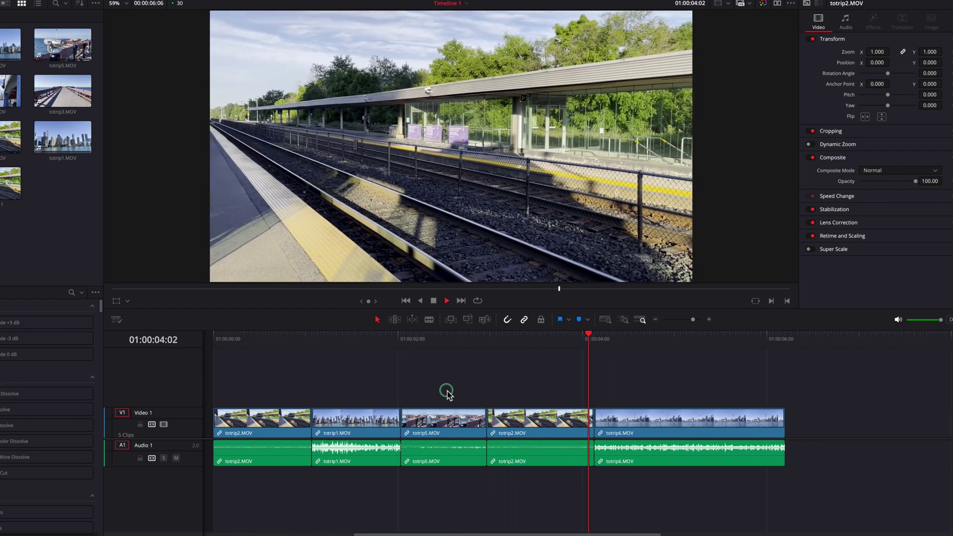
key("space")
key("j")
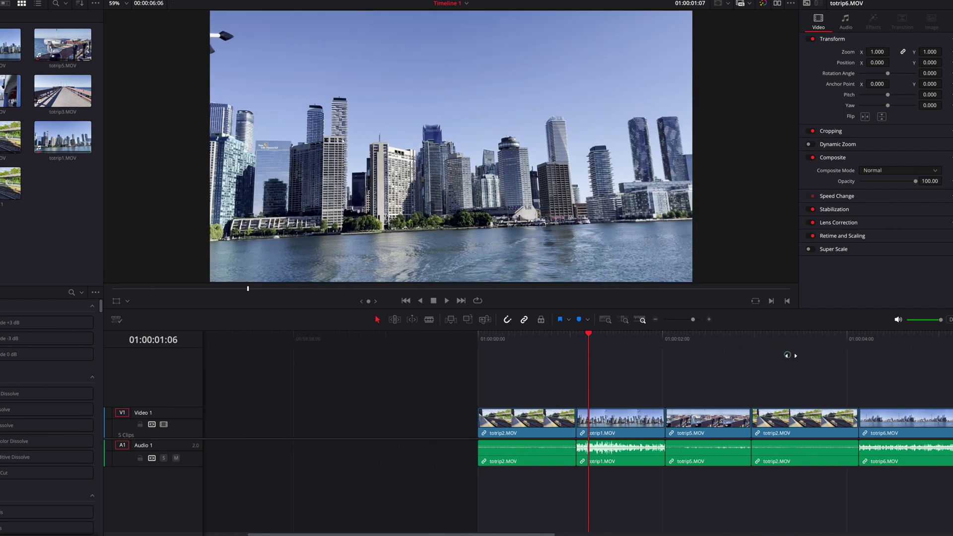
key("l")
key("l")
left_click_drag(631, 371, 577, 390)
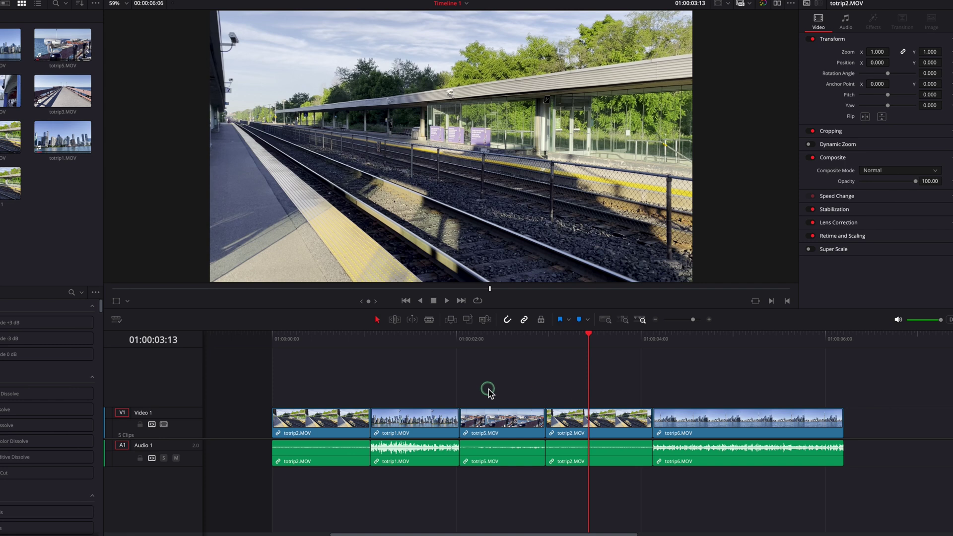
- Turn off Fixed Playhead and move the playhead to 01:00:05:12 in the last totrip6.MOV clip
left_click(115, 323)
left_click(188, 417)
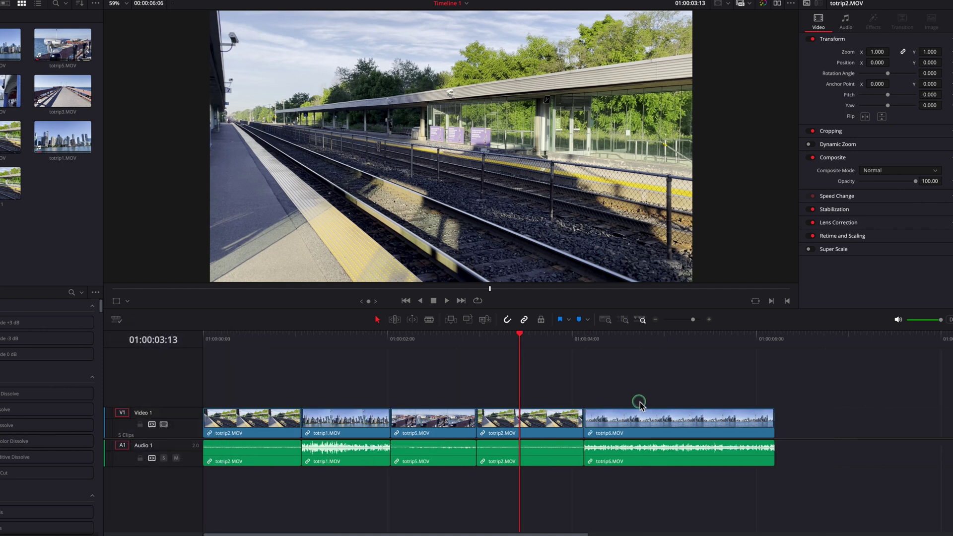
key("super+=")
key("super+=")
key("super+=")
left_click_drag(644, 340, 922, 340)
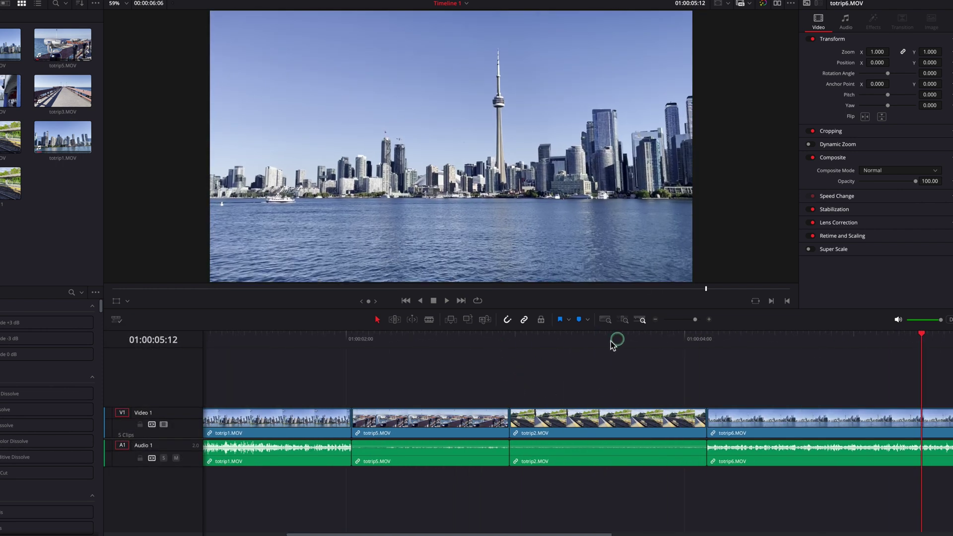
- Move the playhead to 01:00:00:24 in the first clip and locate its marker while viewing the end of the timeline
scroll(464, 383, "left", 5)
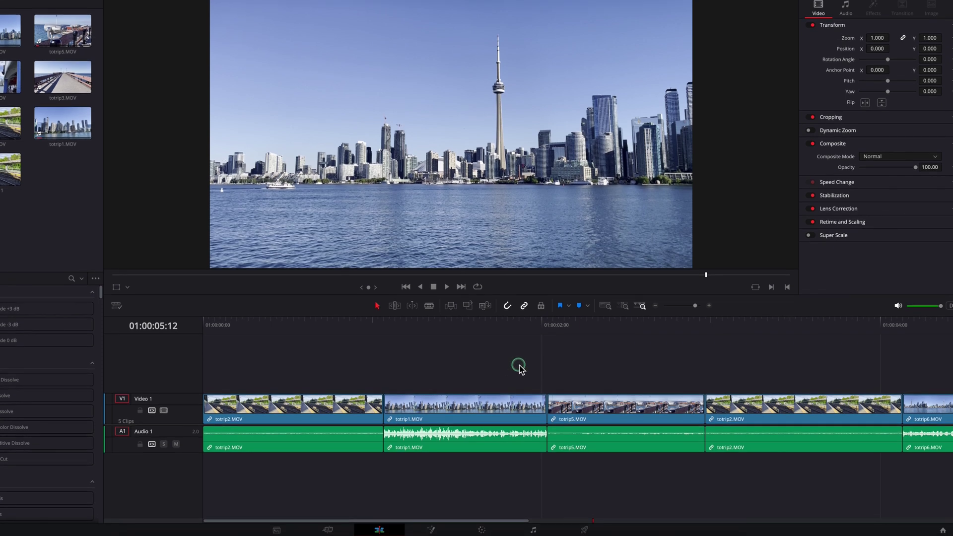
left_click_drag(438, 322, 338, 331)
mouse_move(812, 366)
left_mouse_down()
mouse_move(512, 366)
mouse_move(687, 365)
mouse_move(539, 364)
left_mouse_up()
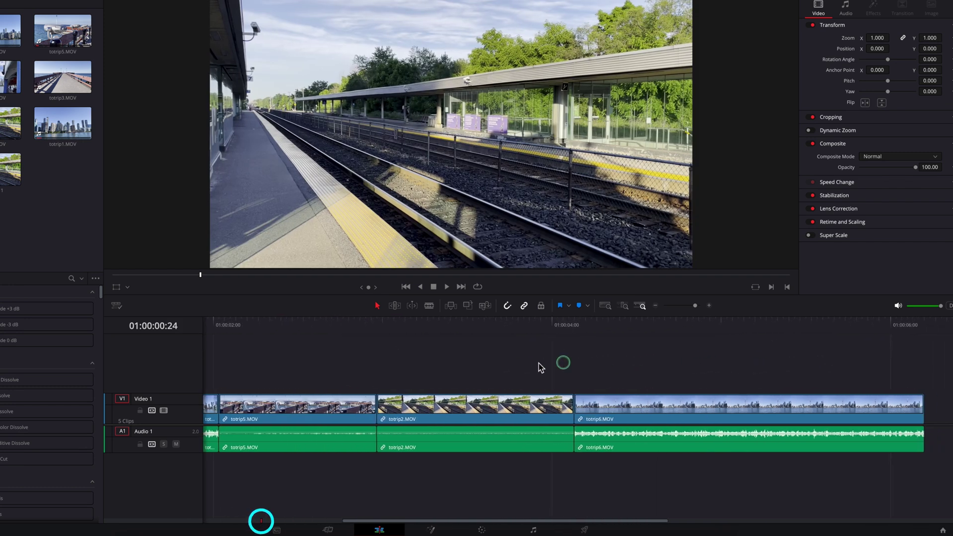
left_click(268, 494)
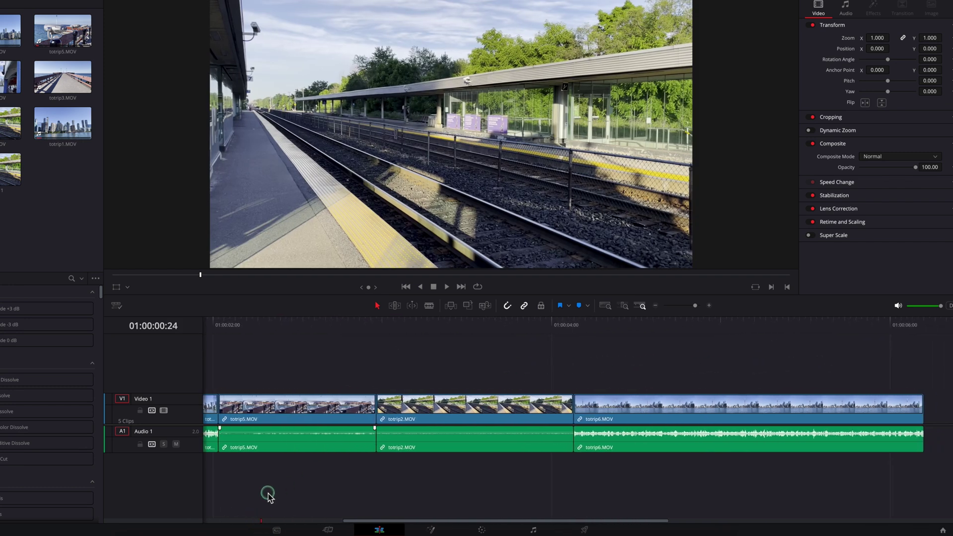
left_click(262, 520)
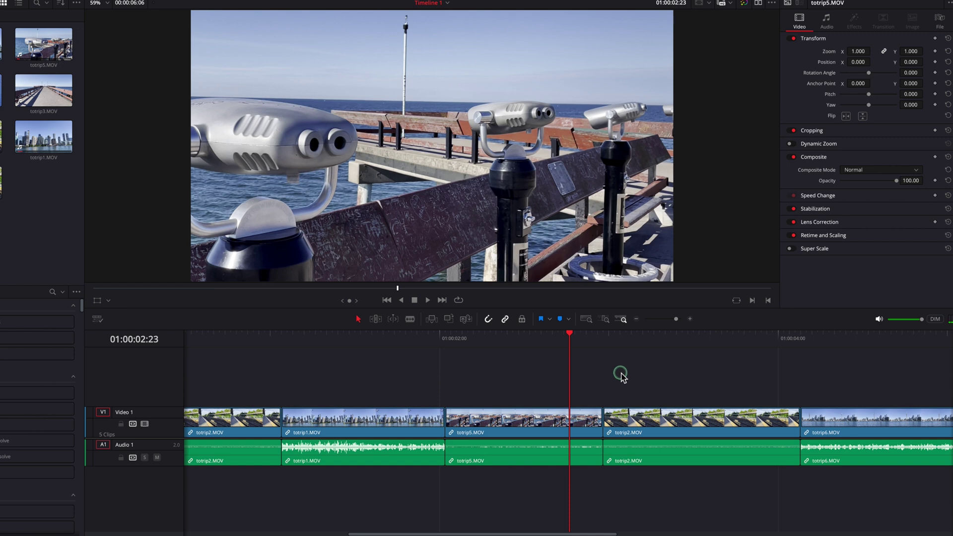
- Turn off Fixed Playhead in the timeline view options
scroll(620, 376, "down", 5)
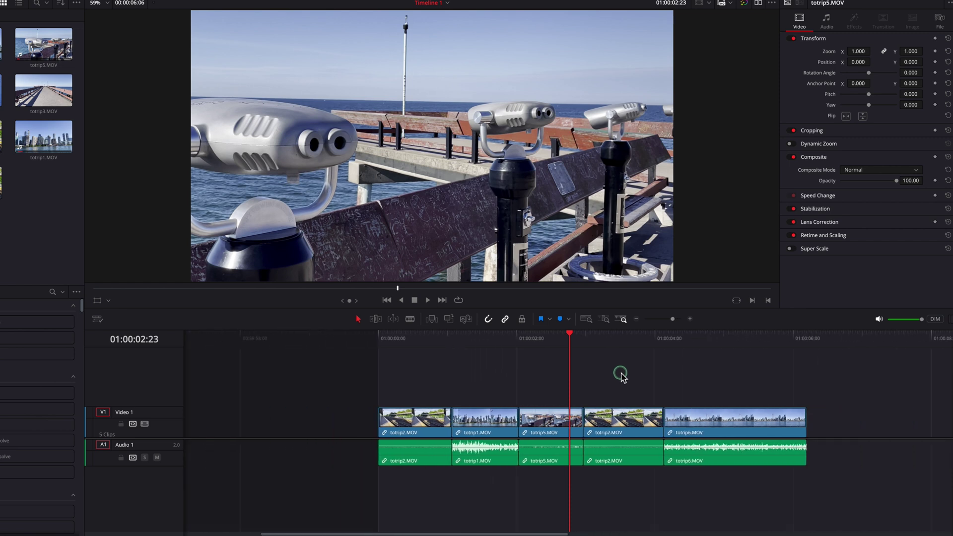
scroll(620, 375, "down", 4)
scroll(622, 375, "up", 6)
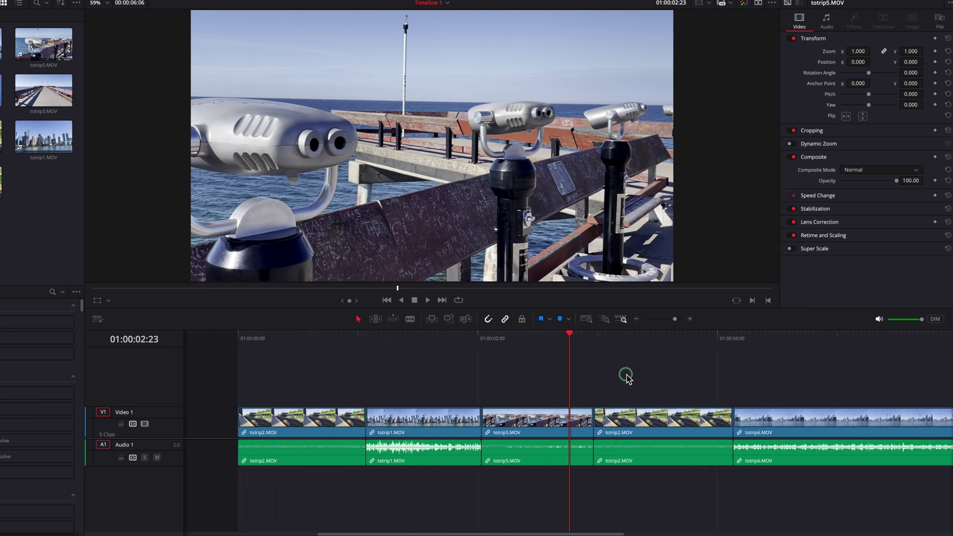
scroll(627, 378, "up", 4)
scroll(638, 380, "down", 6)
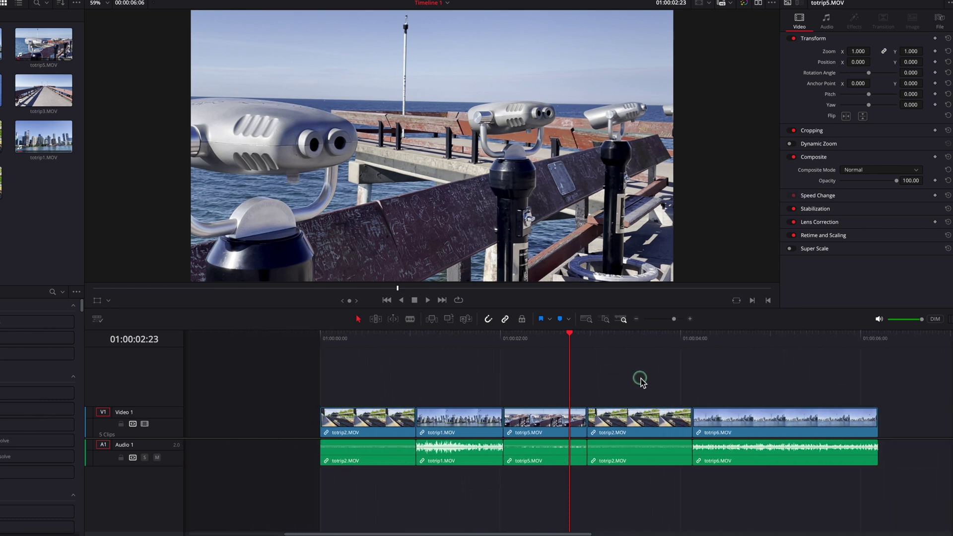
scroll(640, 381, "down", 2)
left_click(98, 320)
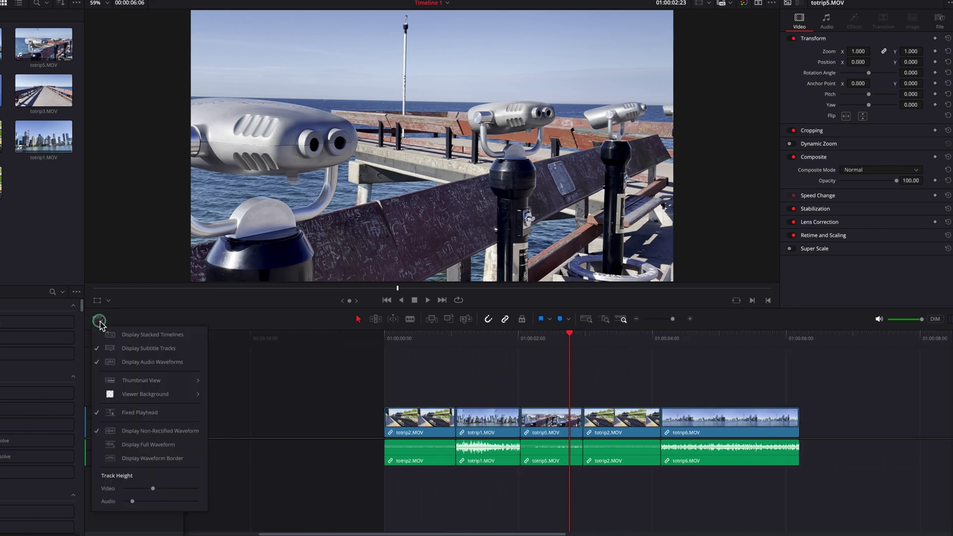
left_click(160, 415)
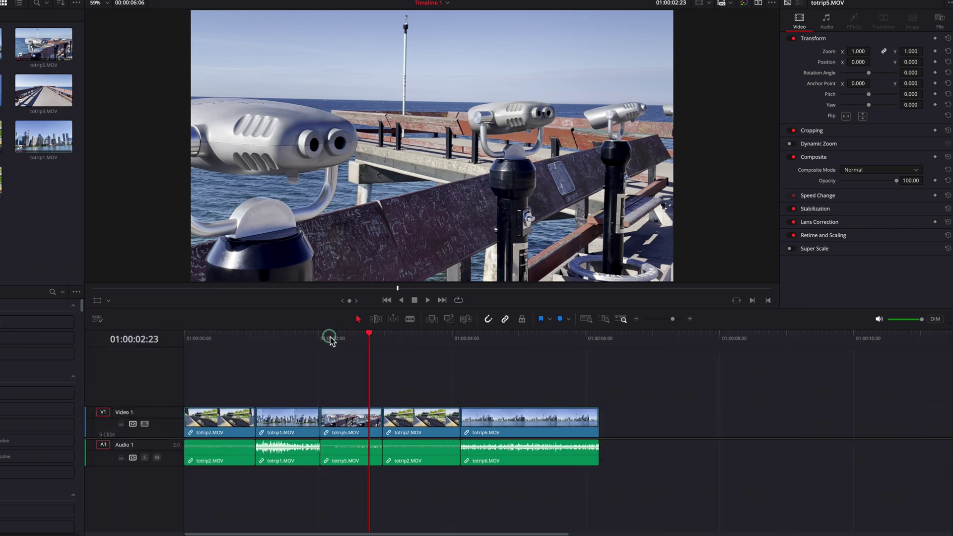
- Turn Fixed Playhead back on for the timeline
scroll(511, 379, "up", 2)
scroll(512, 379, "down", 5)
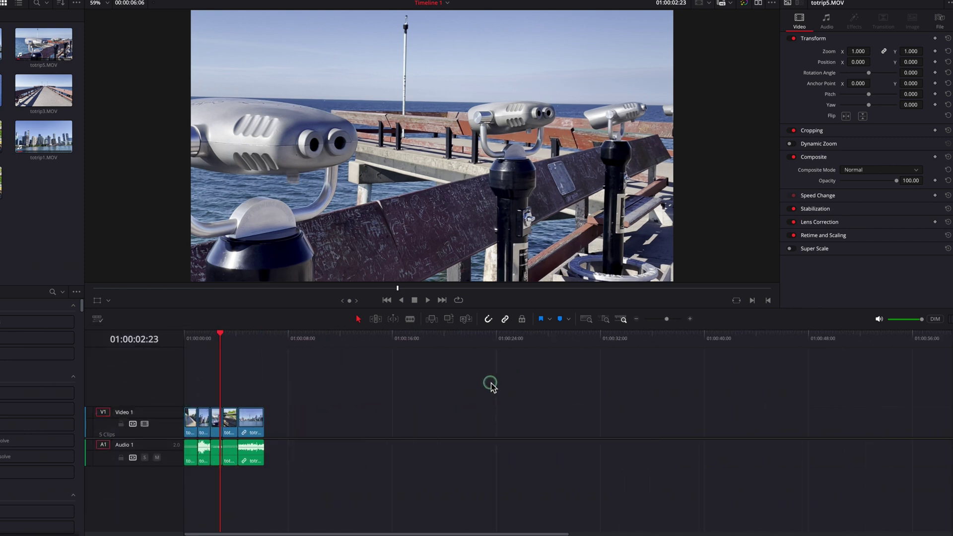
scroll(490, 386, "up", 5)
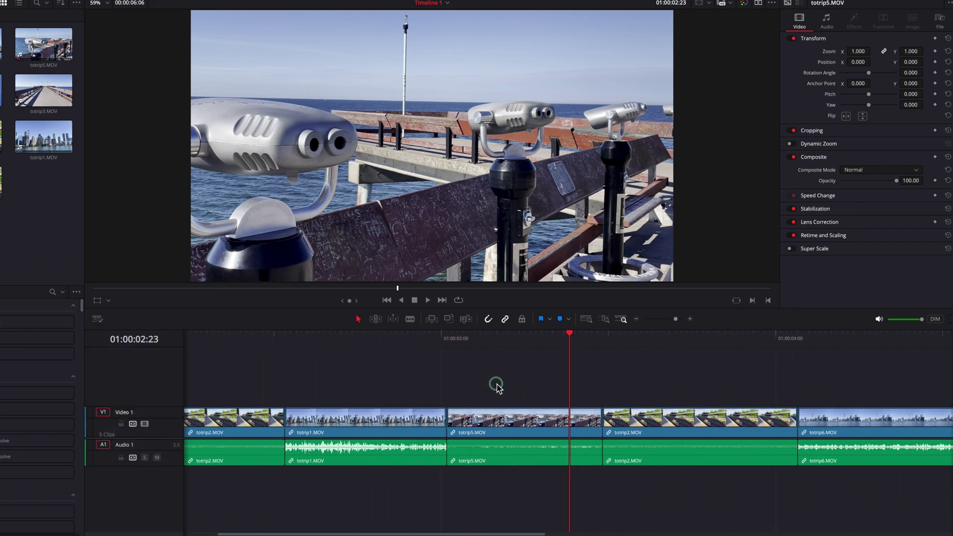
scroll(496, 386, "down", 3)
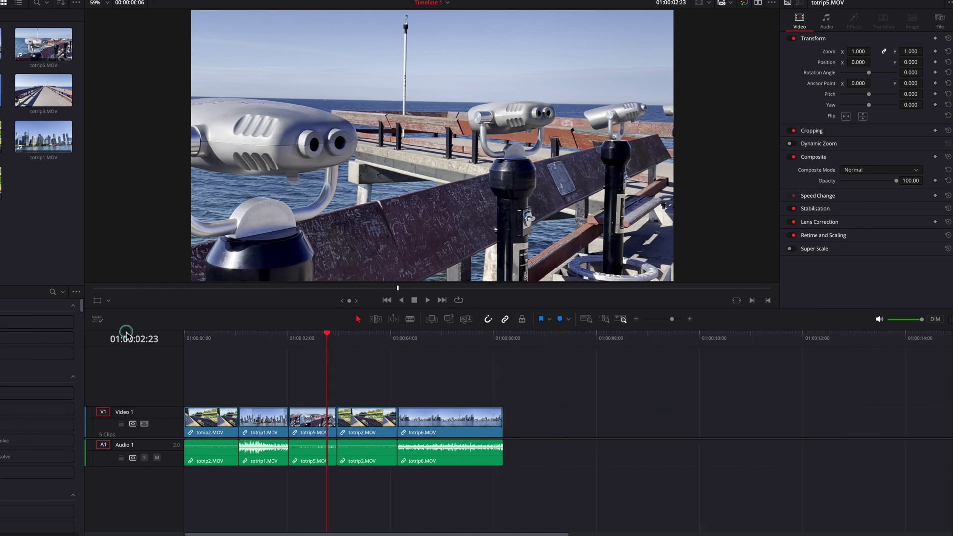
left_click(96, 319)
left_click(176, 416)
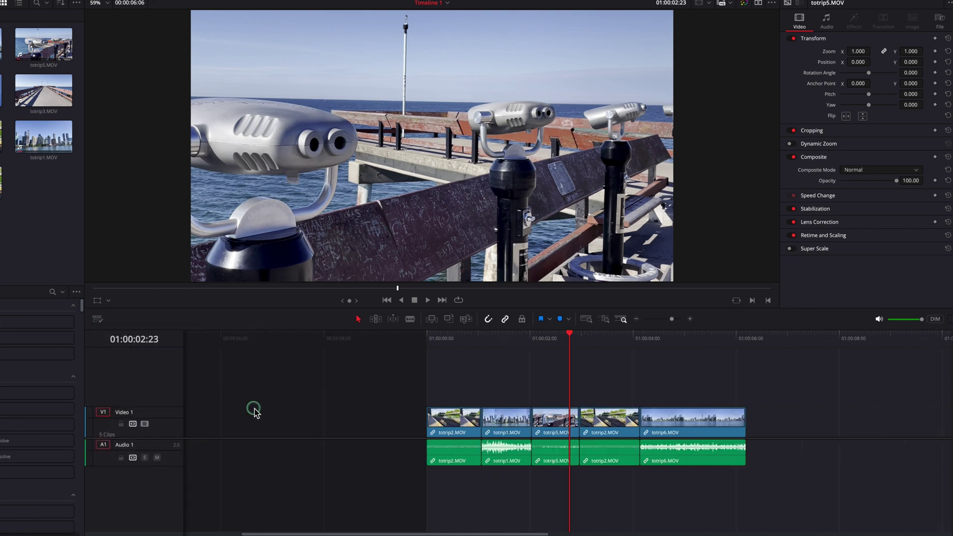
- Play the timeline and split the second totrip2.MOV clip at 01:00:03:11, 01:00:03:23 and 01:00:03:29
scroll(637, 370, "up", 3)
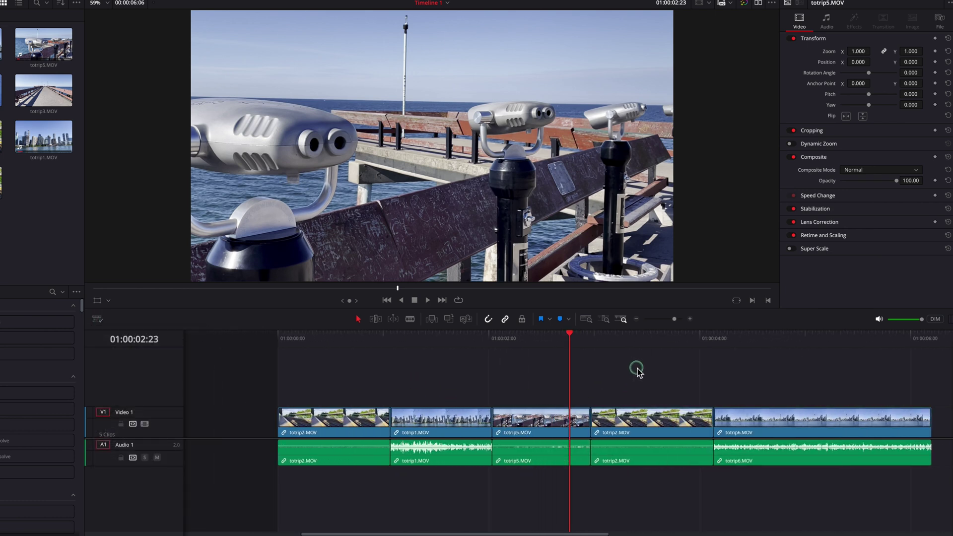
scroll(637, 370, "down", 1)
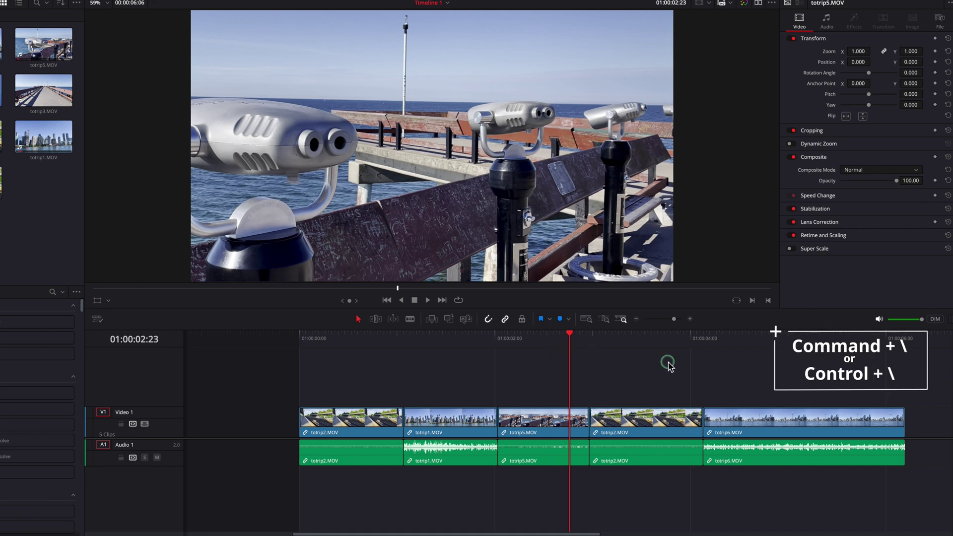
key("space")
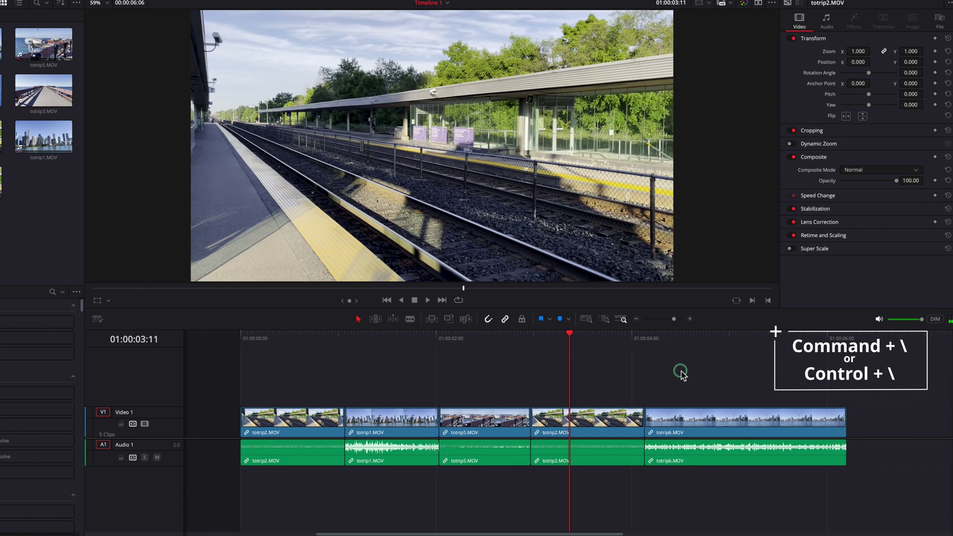
key("ctrl+backslash")
key("space")
key("space")
key("ctrl+backslash")
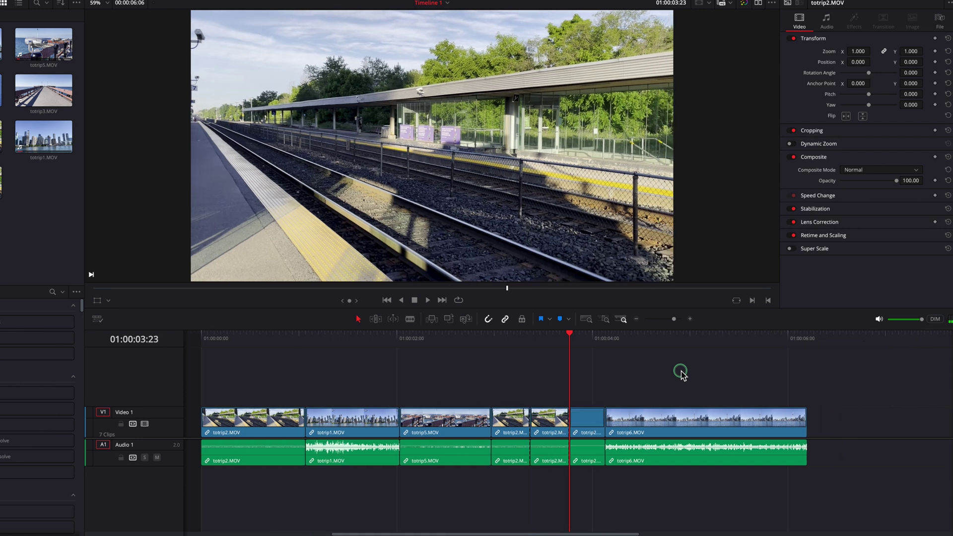
key("space")
key("ctrl+backslash")
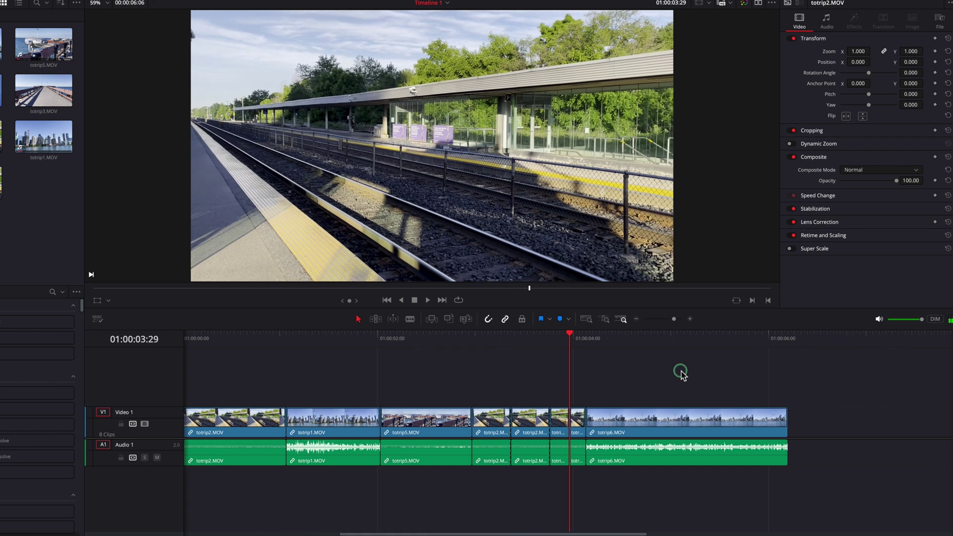
- Continue playback in short stretches and split the totrip6.MOV clip at two stopping points
key("space")
key("space")
key("ctrl+backslash")
key("space")
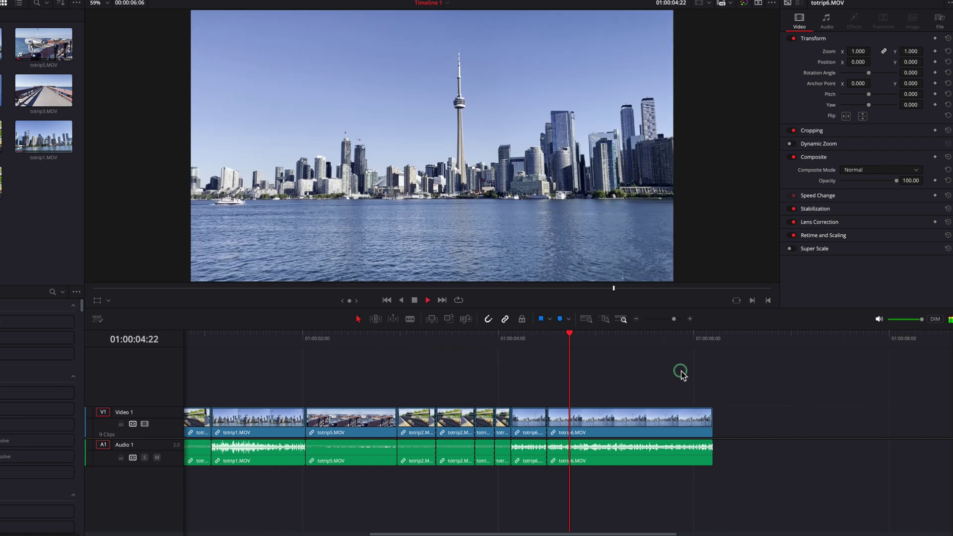
key("space")
key("ctrl+backslash")
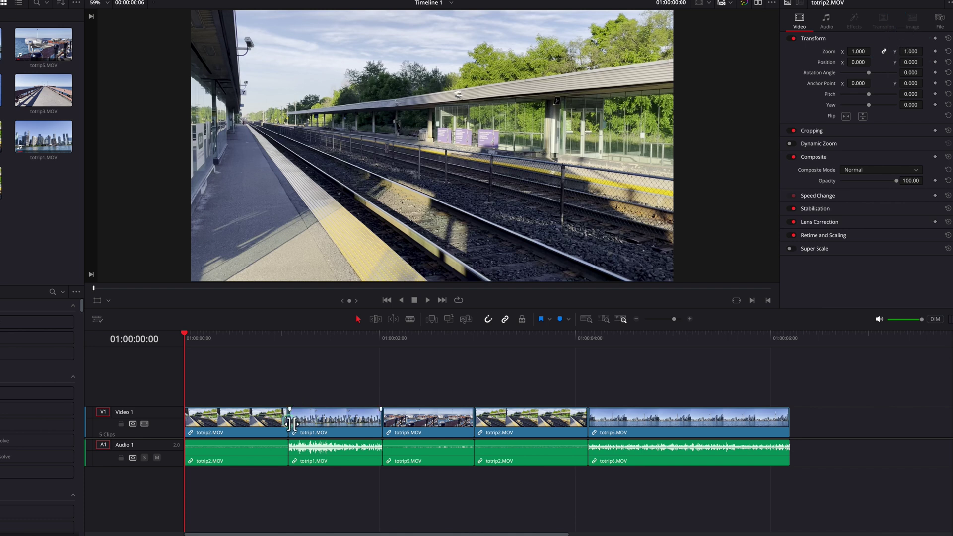
- Roll the edit point between the first totrip2.MOV clip and totrip1.MOV later, and nudge it back to its original place
left_click_drag(290, 422, 313, 428)
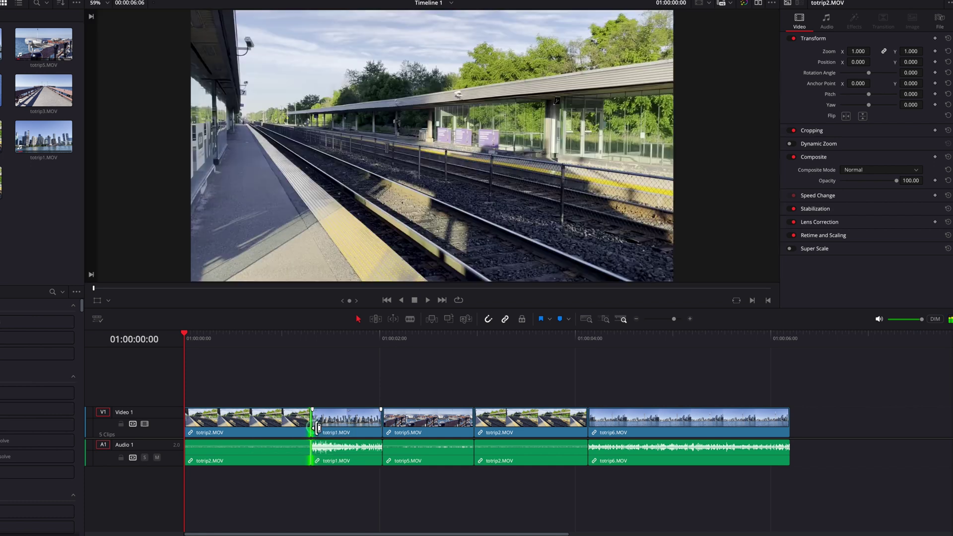
key("comma")
key("comma")
key("comma")
key("comma")
key("comma")
key("comma")
key("comma")
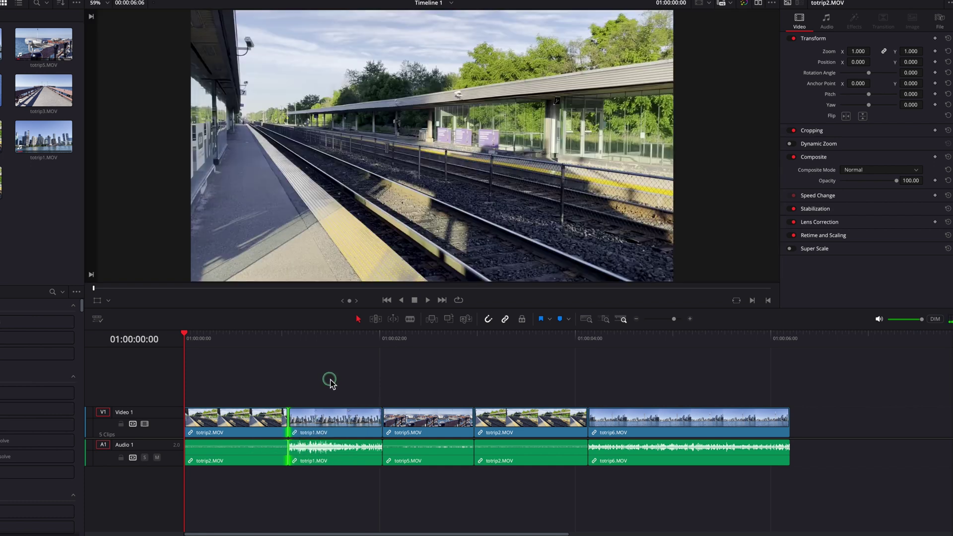
- Open the trim editor for the edit between the first totrip2.MOV clip and totrip1.MOV, and select the outgoing clip's end
left_click(288, 420)
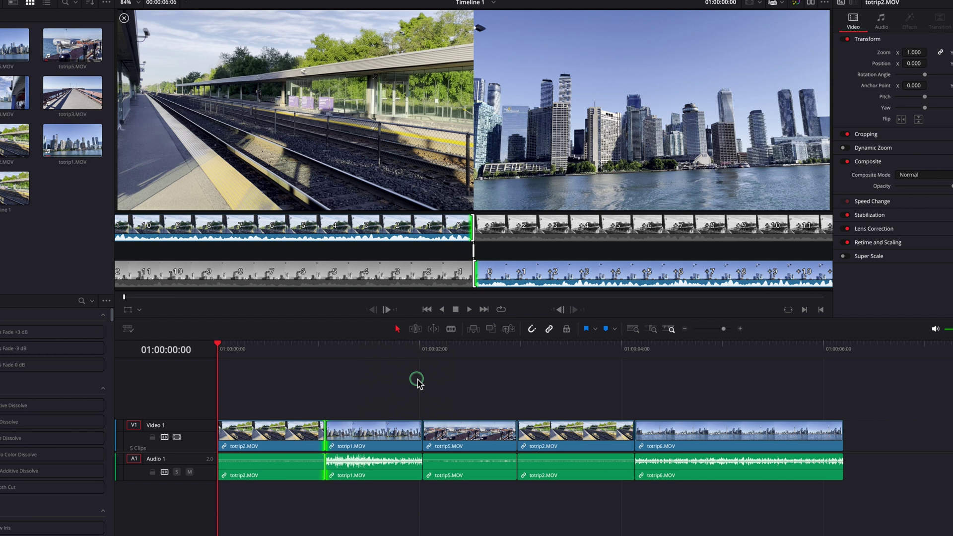
mouse_move(472, 227)
left_mouse_down()
mouse_move(161, 227)
mouse_move(474, 227)
left_mouse_up()
key("period")
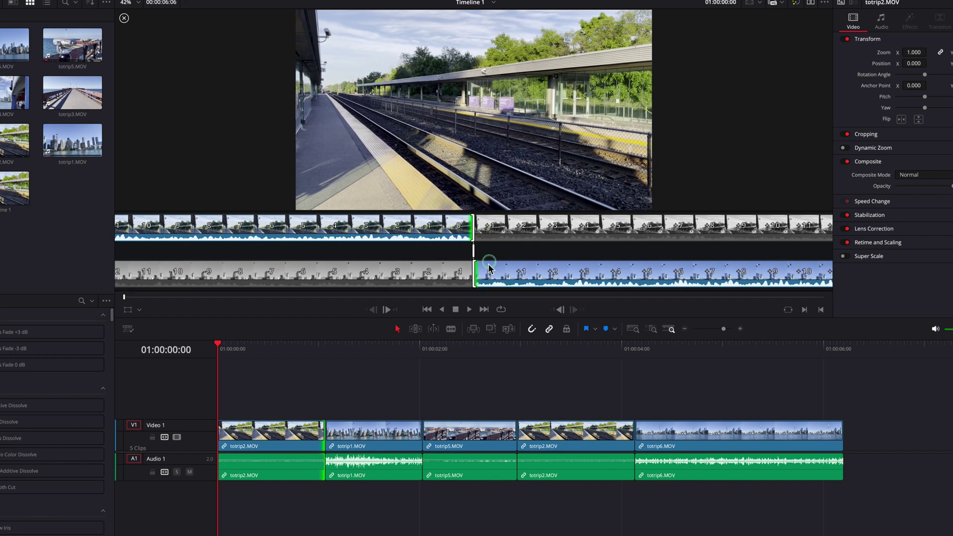
- Select only the start of totrip1.MOV in the trim editor and trim it later by 8 frames
left_click(473, 275)
key("period")
key("period")
key("period")
key("period")
key("period")
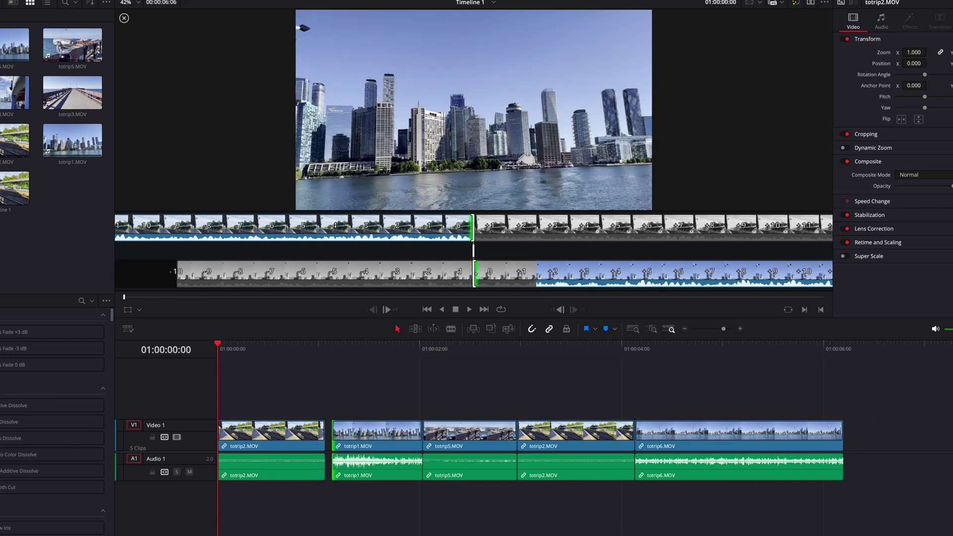
key("period")
key("period")
key("period")
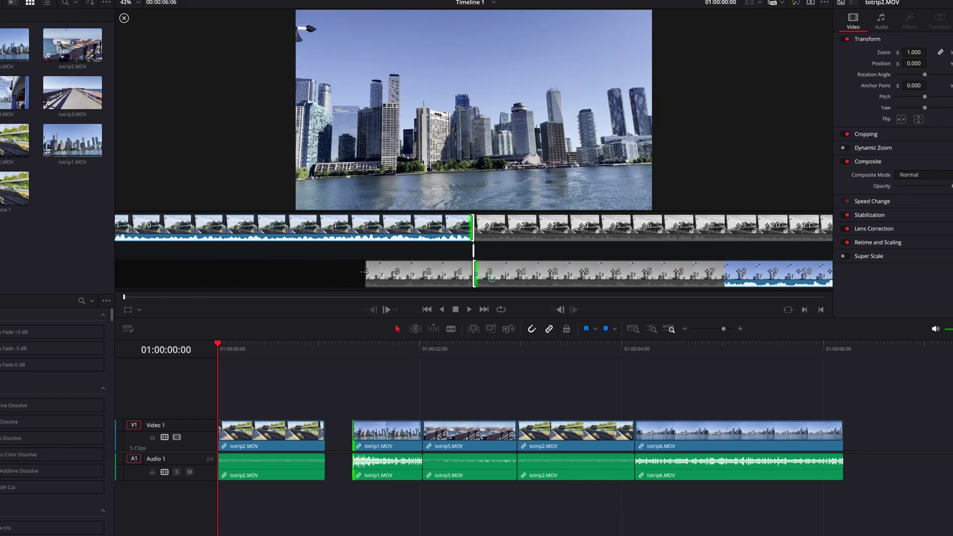
- Extend the start of totrip1.MOV back by 8 frames to meet the preceding clip
key("comma")
key("comma")
key("comma")
key("comma")
key("comma")
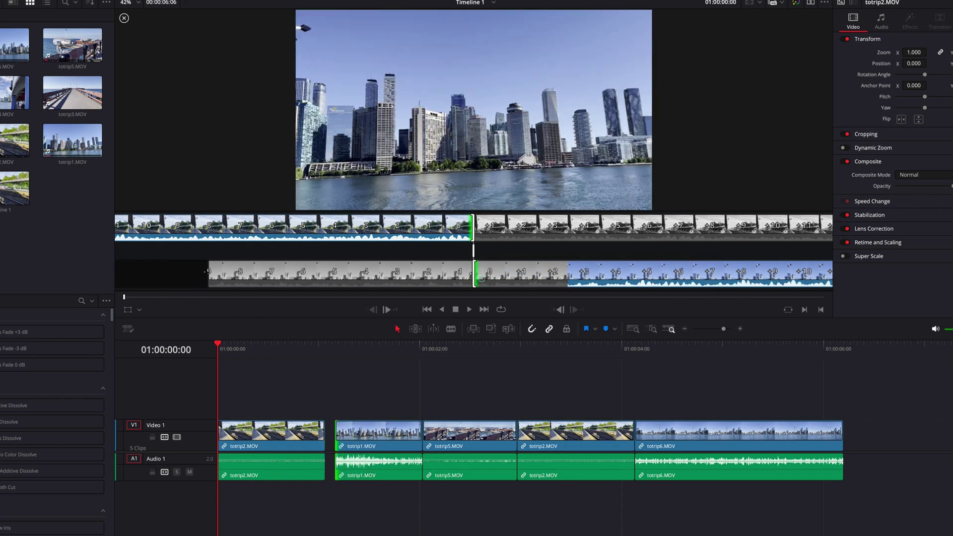
key("comma")
key("comma")
key("comma")
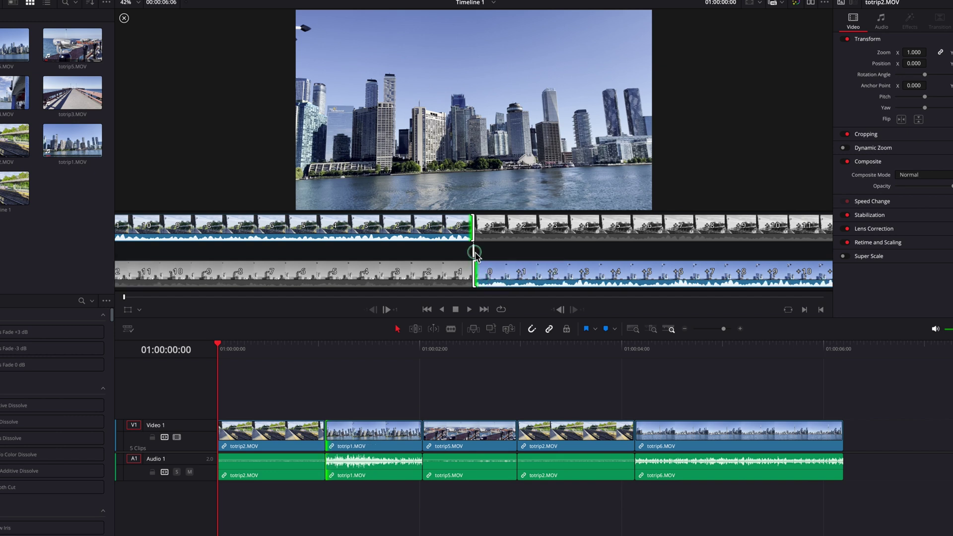
- Select both sides of the edit between the first totrip2.MOV clip and totrip1.MOV in the trim editor and roll it 8 frames later
left_click(475, 251)
mouse_move(474, 249)
left_mouse_down()
mouse_move(462, 250)
mouse_move(475, 250)
left_mouse_up()
key("period")
key("period")
key("period")
key("period")
key("period")
key("period")
key("period")
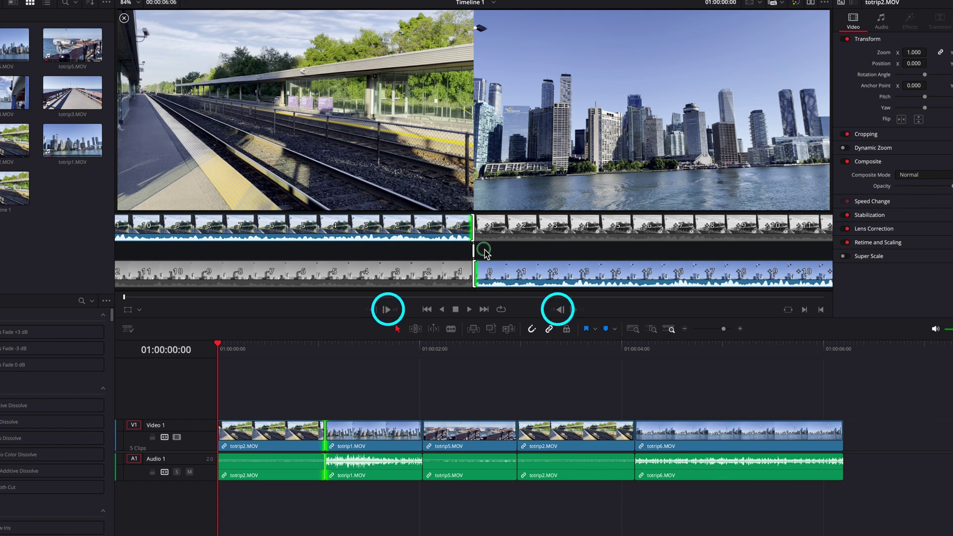
- Roll the same edit point 9 frames later one frame at a time, and back to its original position
left_click(390, 311)
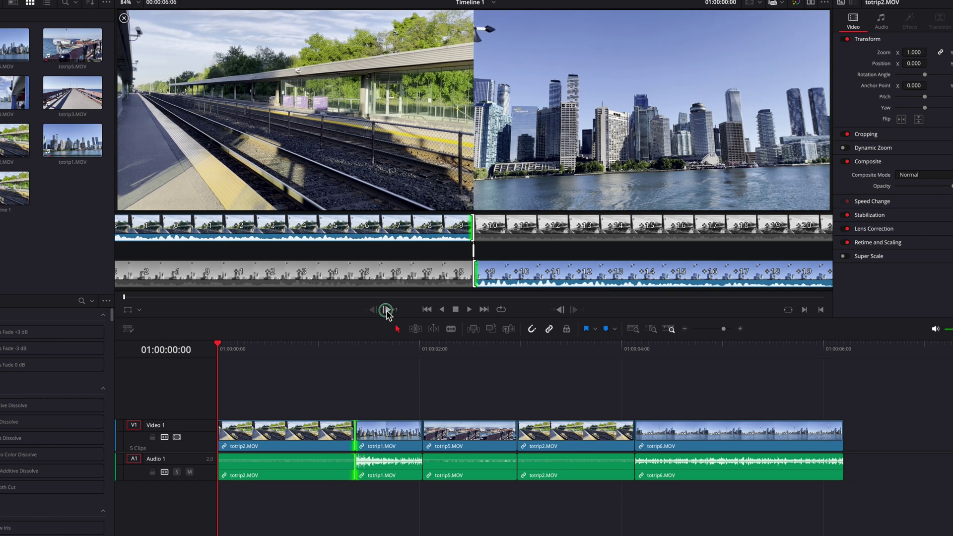
left_click(560, 310)
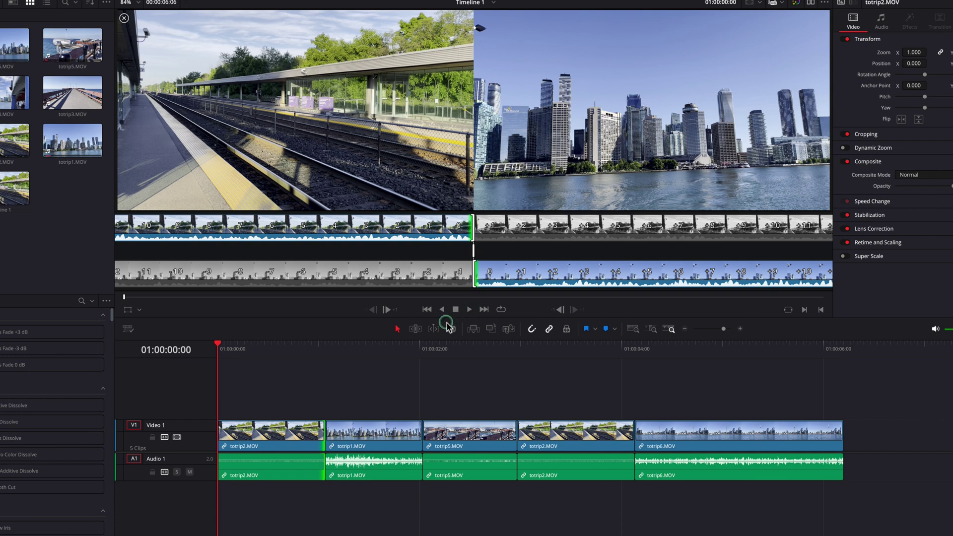
- Trim only the end of the first totrip2.MOV clip 7 frames earlier and undo that trim
left_click(560, 310)
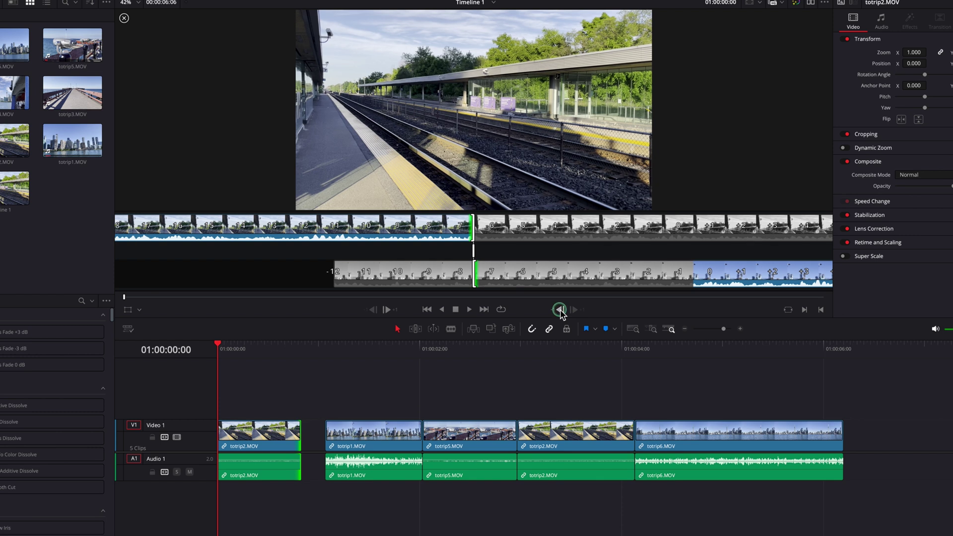
key("ctrl+z")
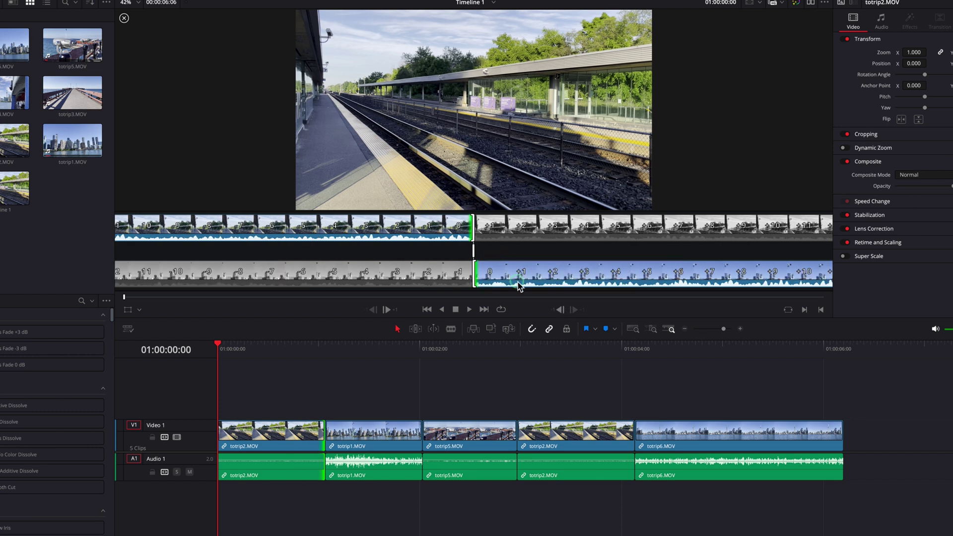
- In Selection Mode, trim the end of the first totrip2.MOV clip 4 frames earlier and undo the trim
left_click(402, 331)
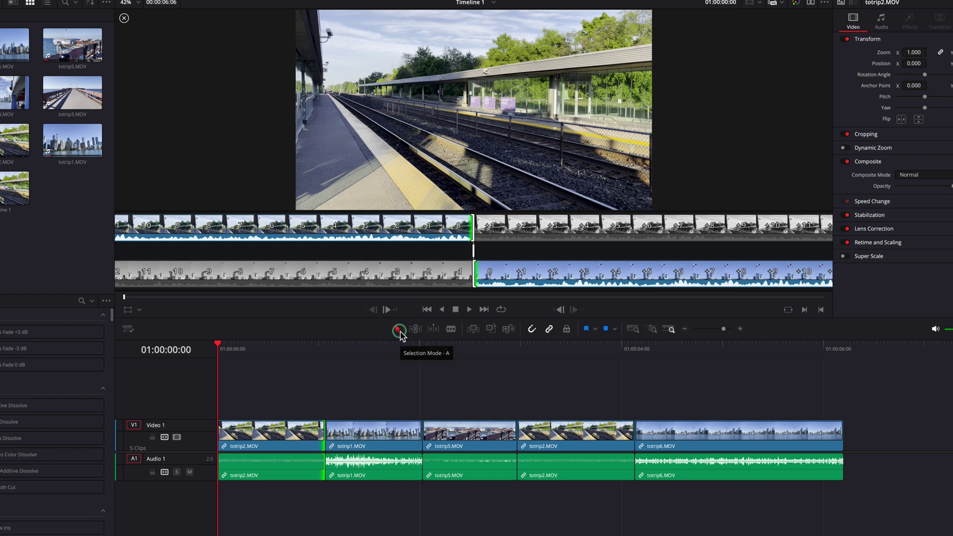
left_click(517, 254)
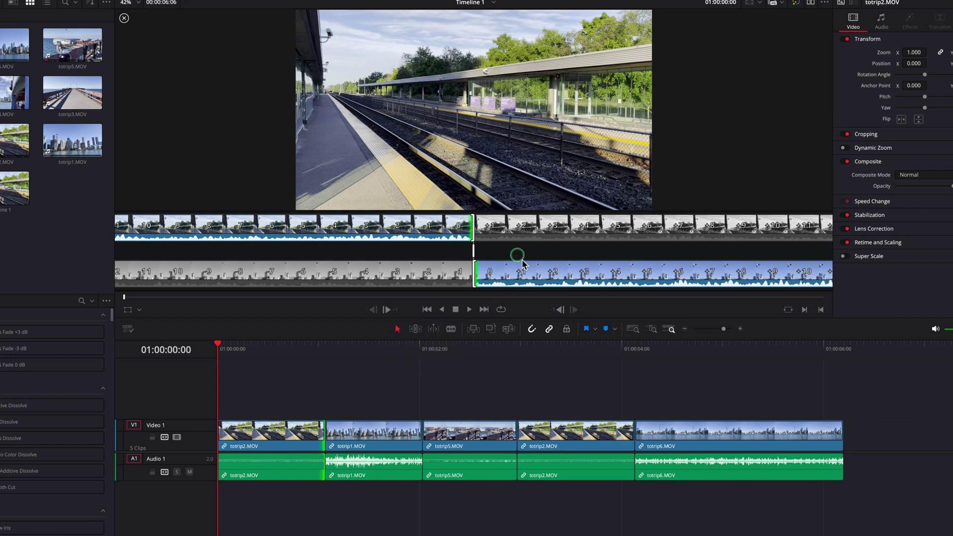
left_click(559, 309)
left_click(559, 310)
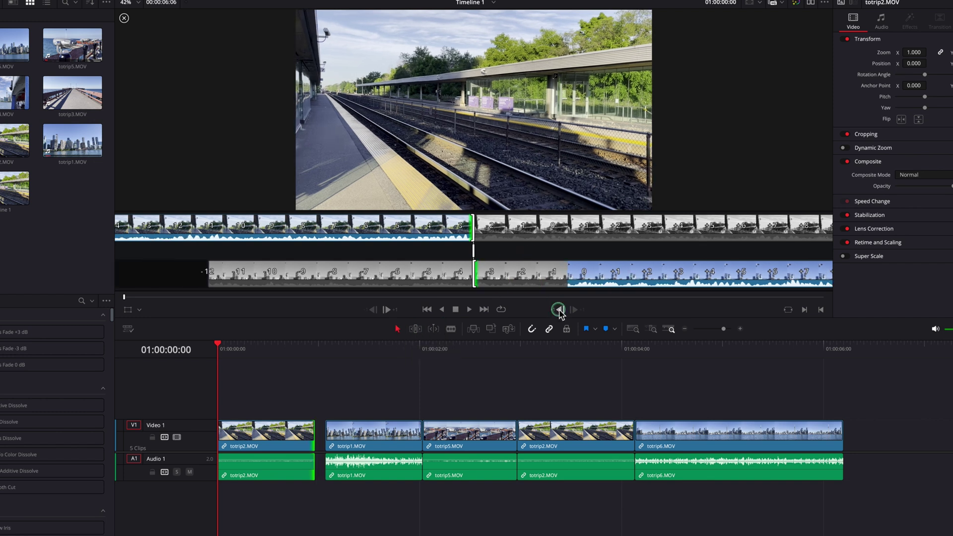
left_click(559, 309)
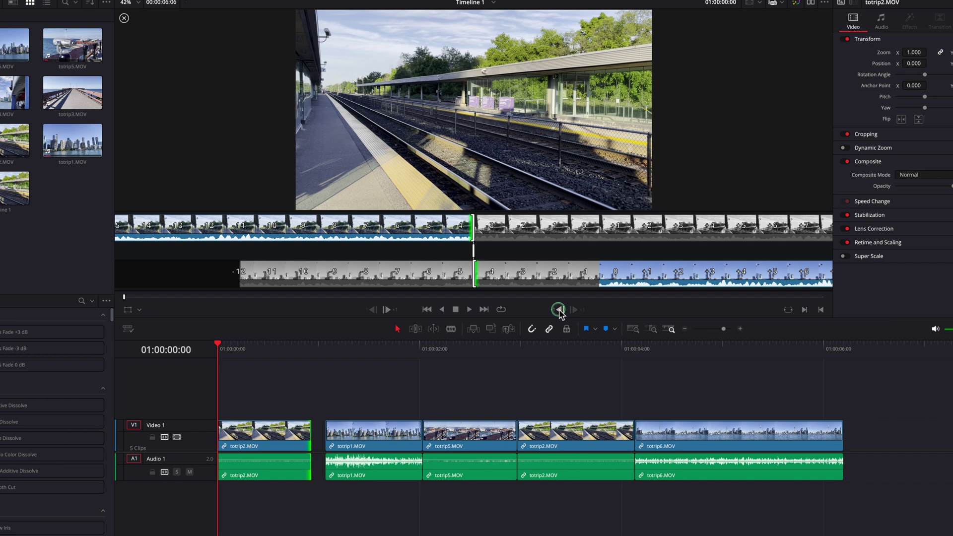
key("ctrl+z")
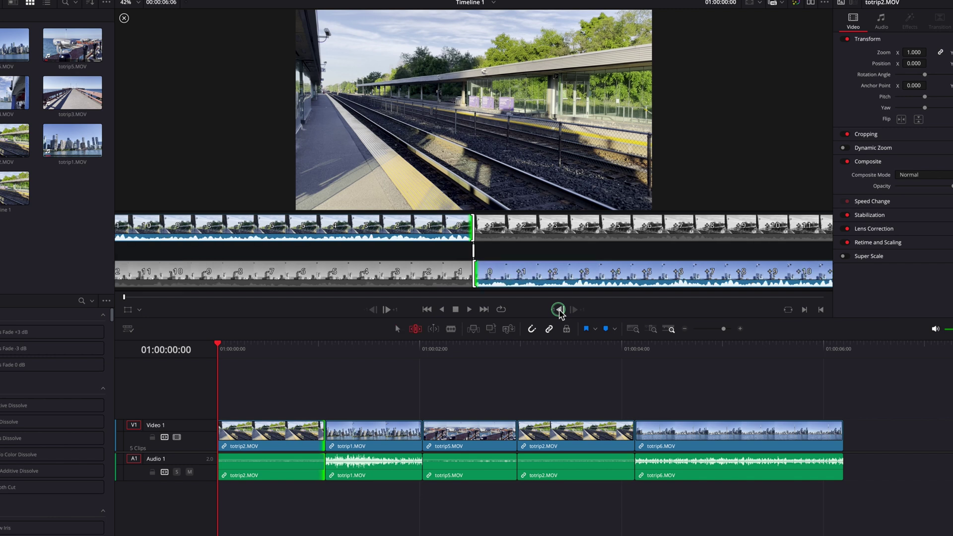
- Ripple-trim the end of the first totrip2.MOV clip 11 frames earlier in Trim Edit Mode
left_click(559, 309)
left_click(559, 310)
left_click(559, 310)
left_click(559, 309)
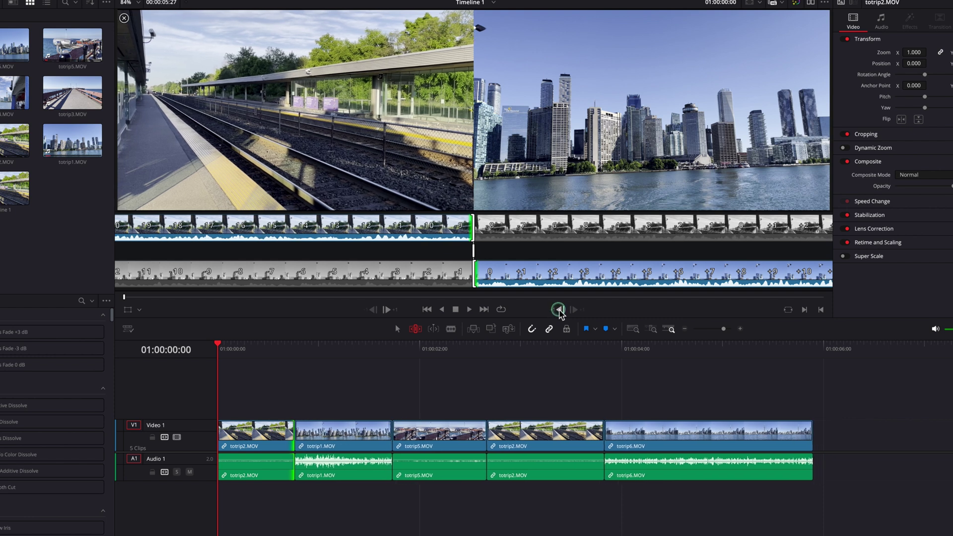
left_click(559, 309)
left_click(559, 309)
left_click(559, 309)
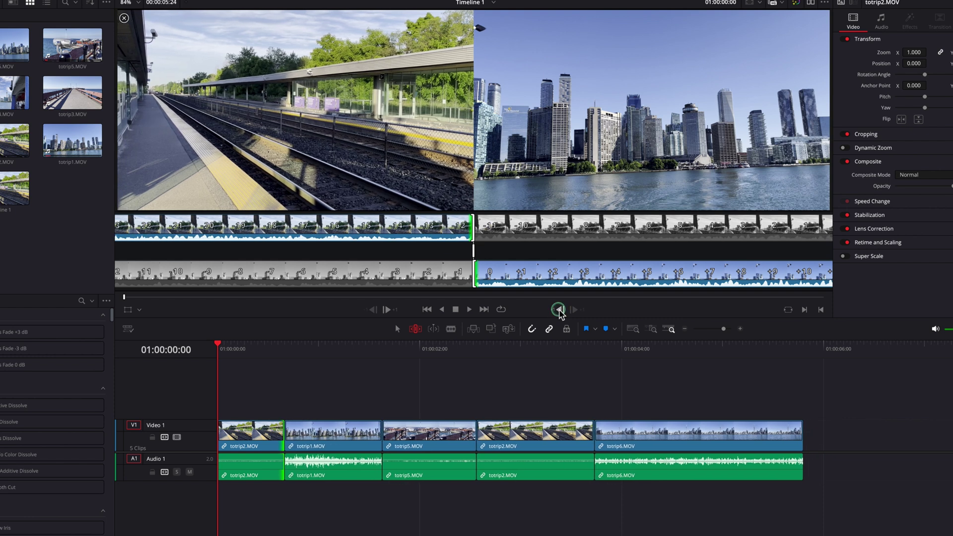
left_click(559, 310)
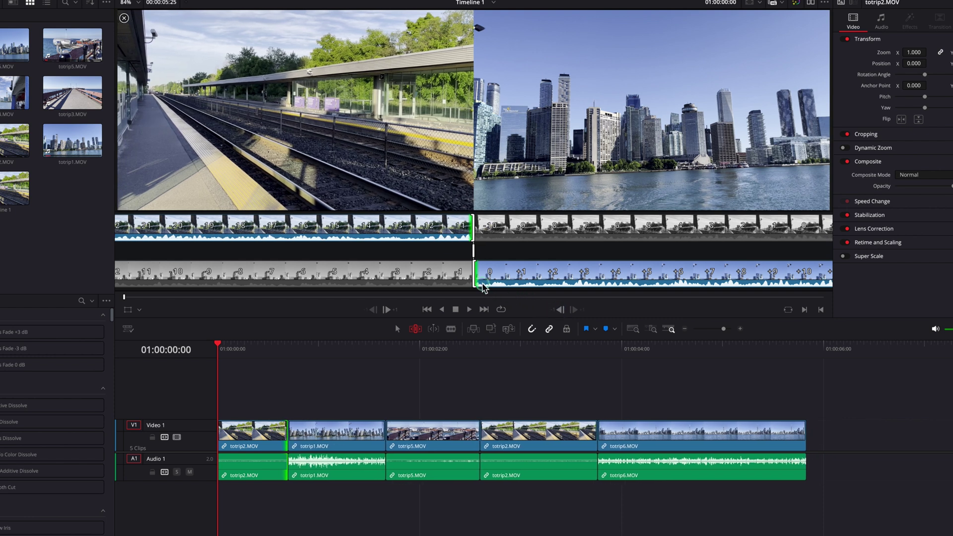
- Ripple-trim the start of totrip1.MOV 12 frames later, extend it back by 16 frames, and return to Selection Mode
left_click(387, 310)
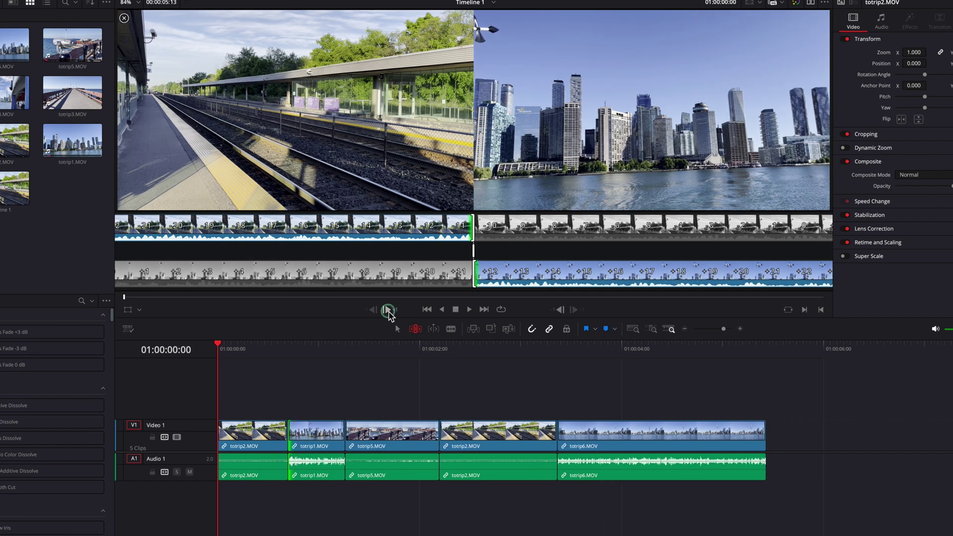
left_click(558, 308)
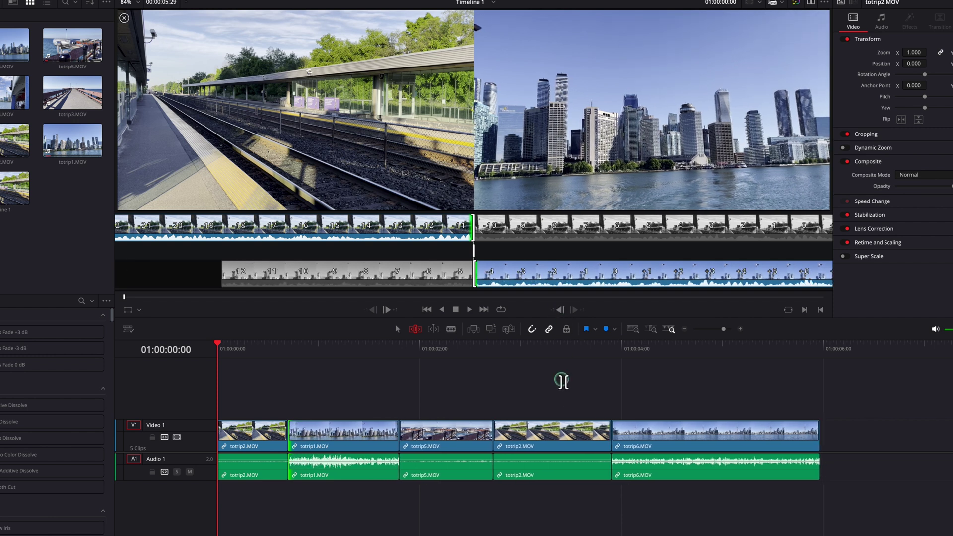
key("a")
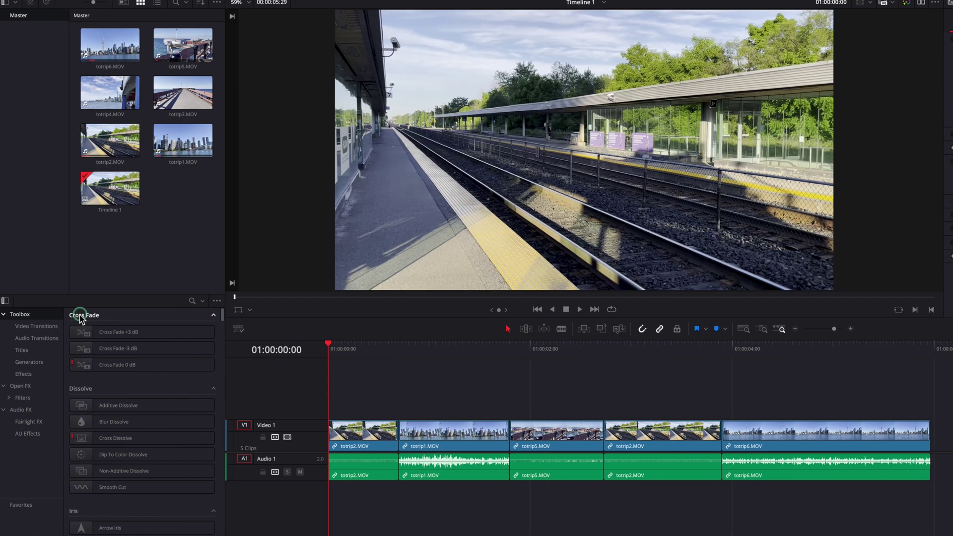
- Add an Additive Dissolve video transition to the edit between the first totrip2.MOV clip and totrip1.MOV
left_click(36, 329)
left_click(218, 342)
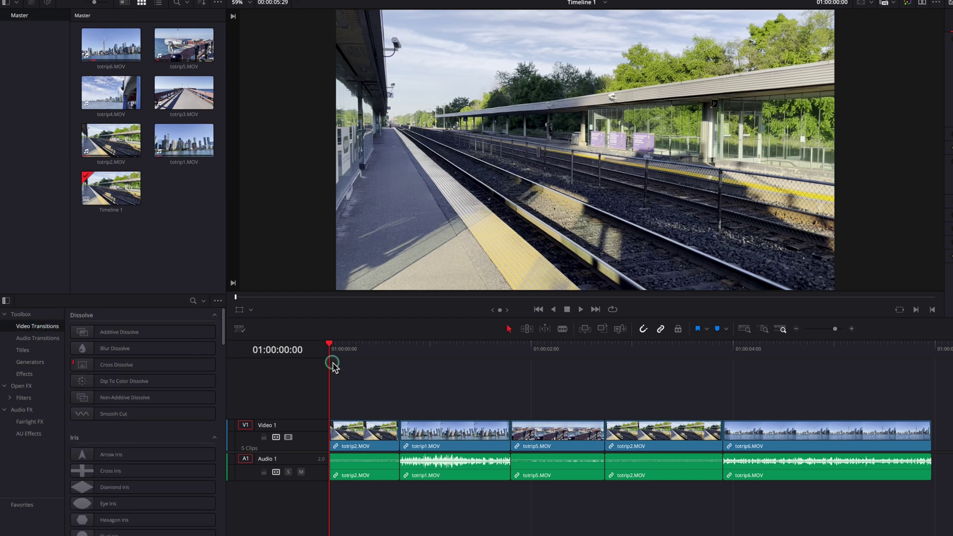
left_click_drag(159, 334, 405, 433)
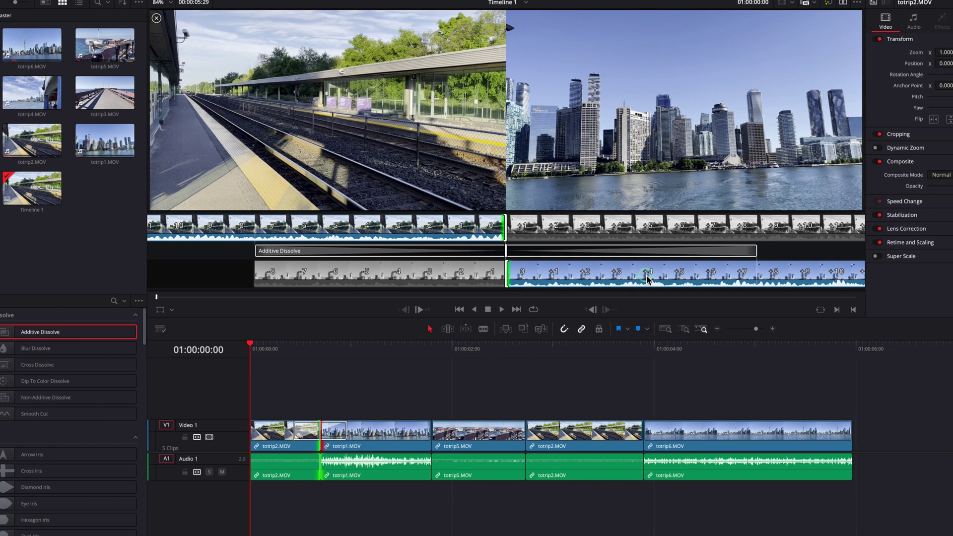
- Shorten the Additive Dissolve to about 8 frames in the trim editor and select both sides of the edit
left_click_drag(755, 252, 608, 254)
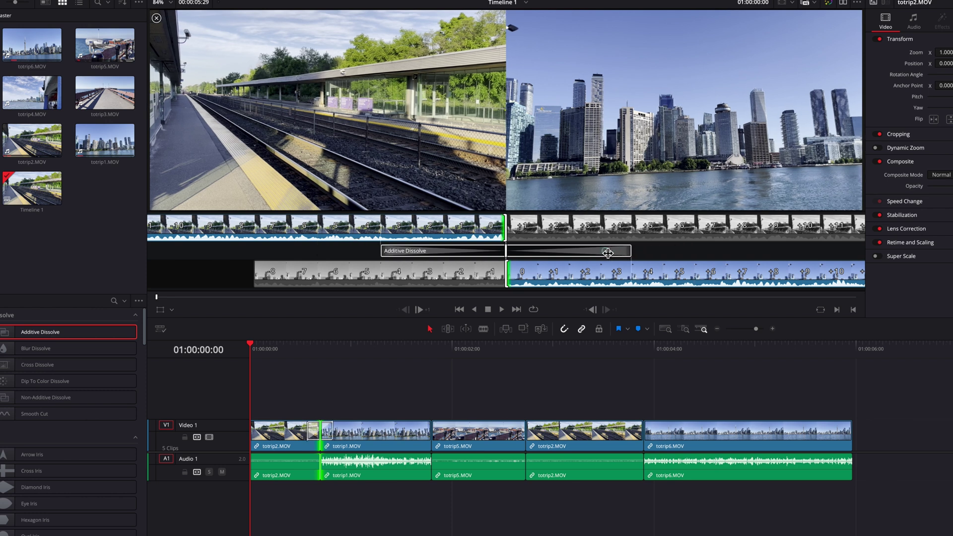
left_click(593, 387)
left_click(506, 253)
mouse_move(507, 250)
left_mouse_down()
mouse_move(493, 250)
mouse_move(529, 258)
mouse_move(505, 256)
left_mouse_up()
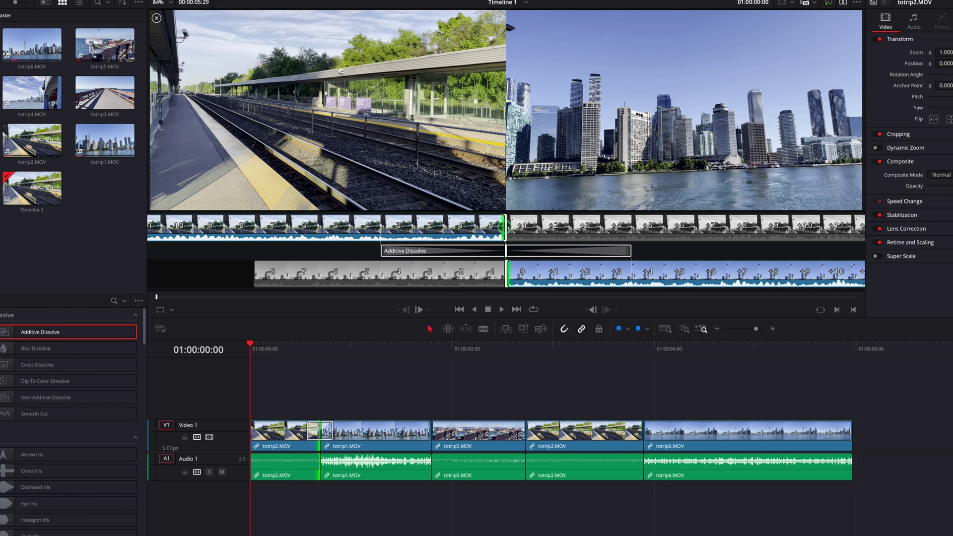
- Trim the end of the first totrip2.MOV clip 4 frames earlier in the trim editor and leave the editor
left_click_drag(503, 227, 494, 226)
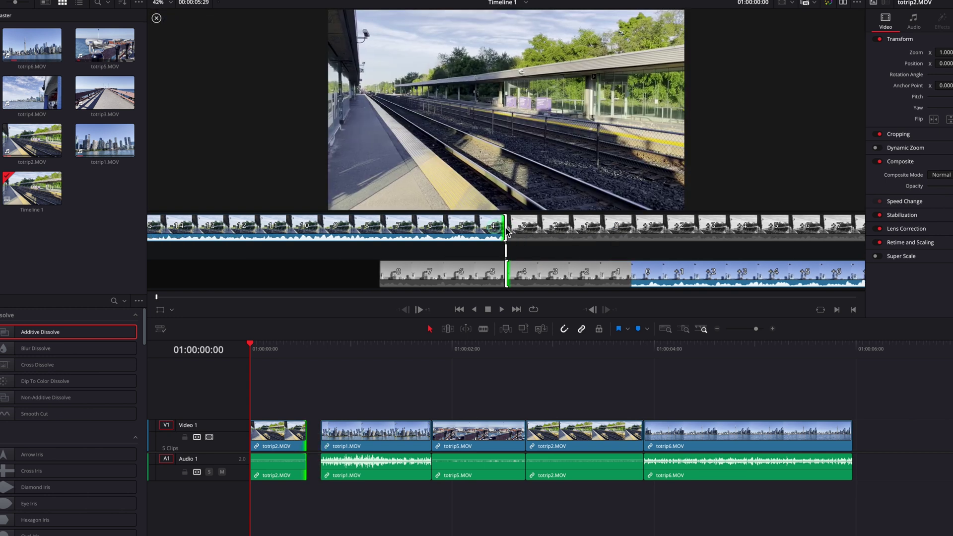
left_click(383, 385)
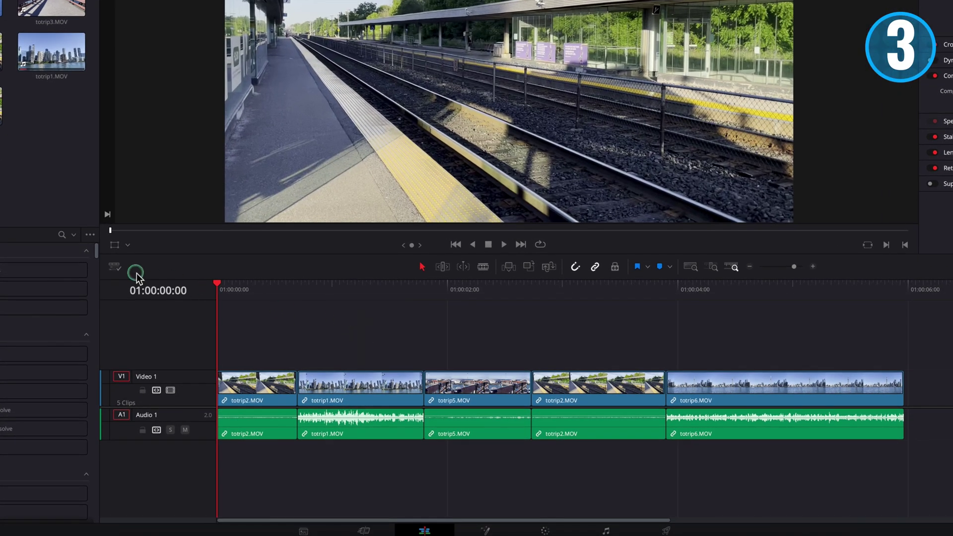
- Examine the Viewer Background choices in the timeline view options and close them without choosing one
left_click(113, 267)
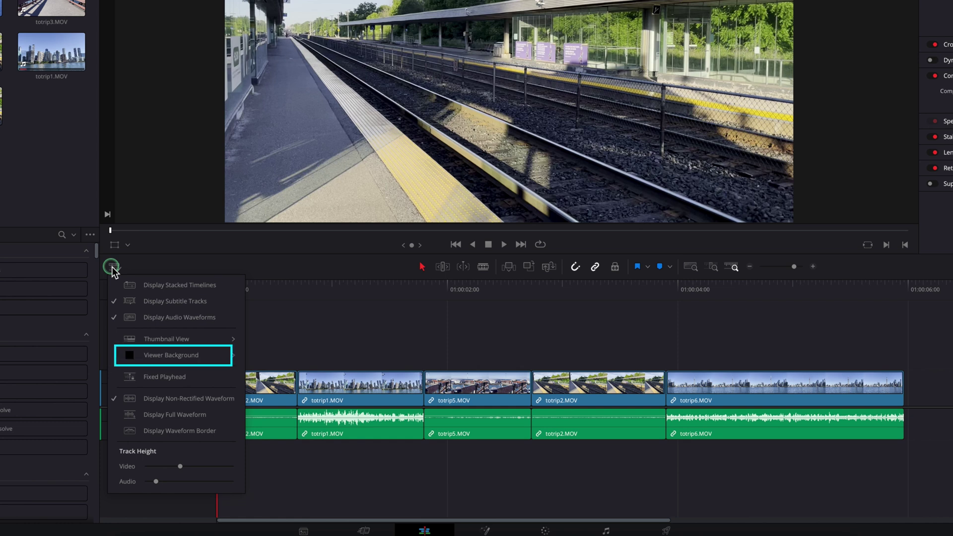
left_click(216, 355)
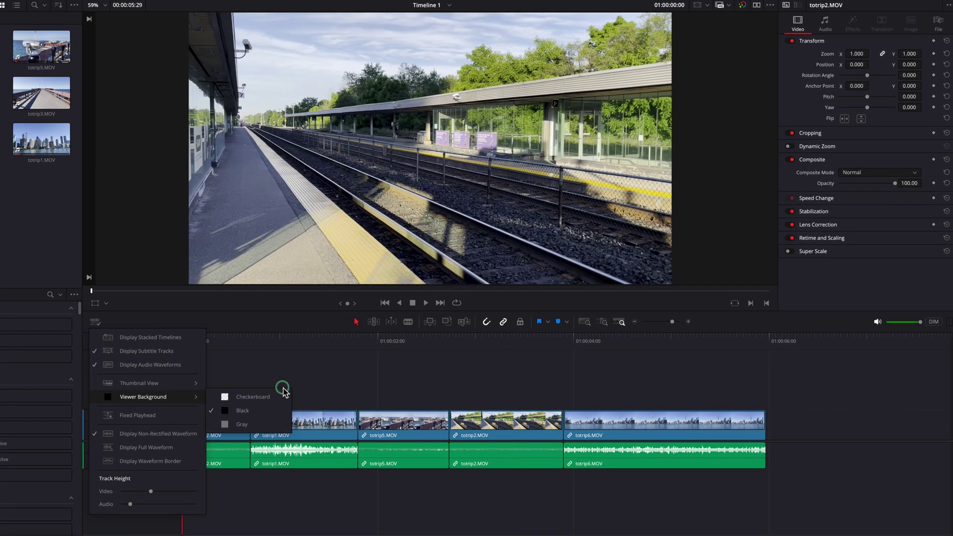
left_click(447, 346)
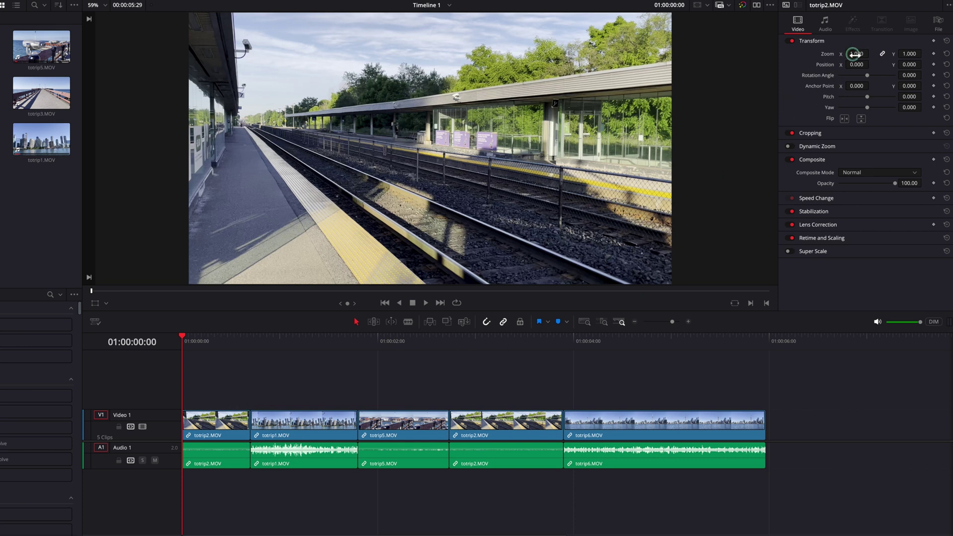
- Reduce the first totrip2.MOV clip's zoom to 0.650 and reset its transform settings
mouse_move(854, 55)
left_mouse_down()
mouse_move(832, 52)
mouse_move(841, 57)
left_mouse_up()
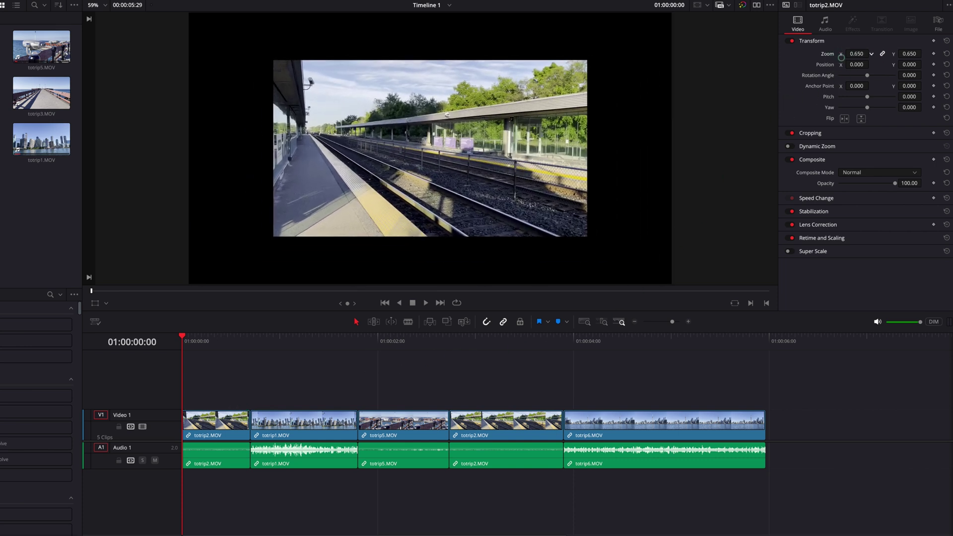
left_click(946, 42)
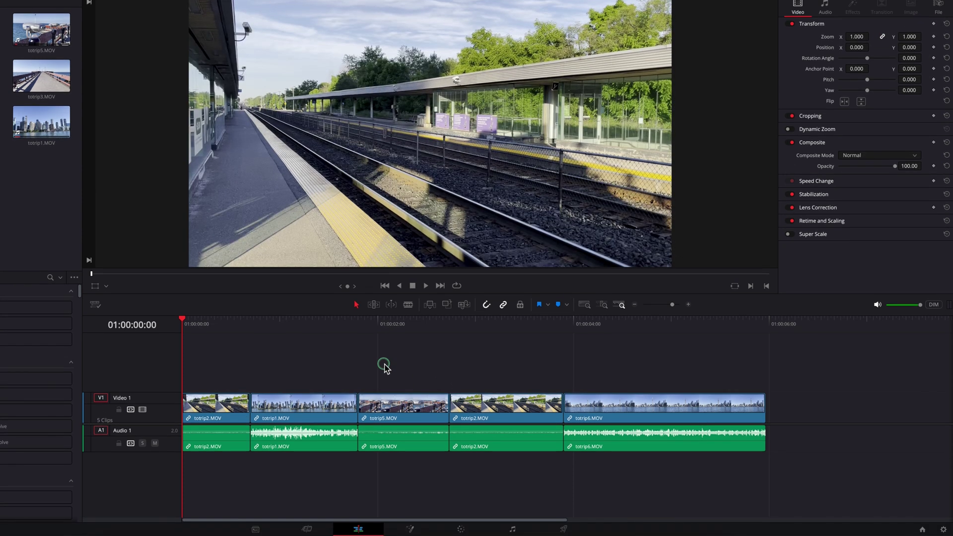
- Open the first totrip2.MOV clip in Fusion and add a Transform node with size 0.701 and centre X 0.587
left_click(217, 428)
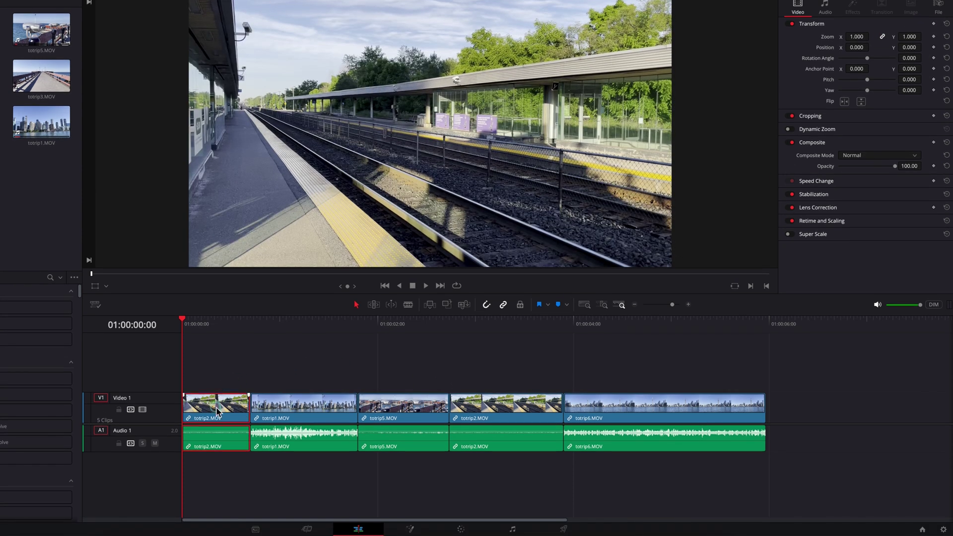
left_click(410, 527)
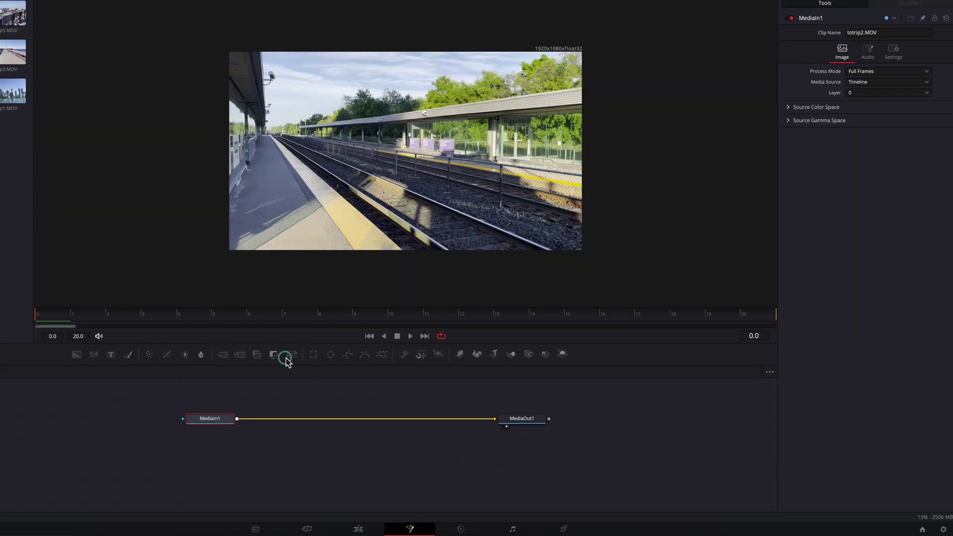
left_click(284, 358)
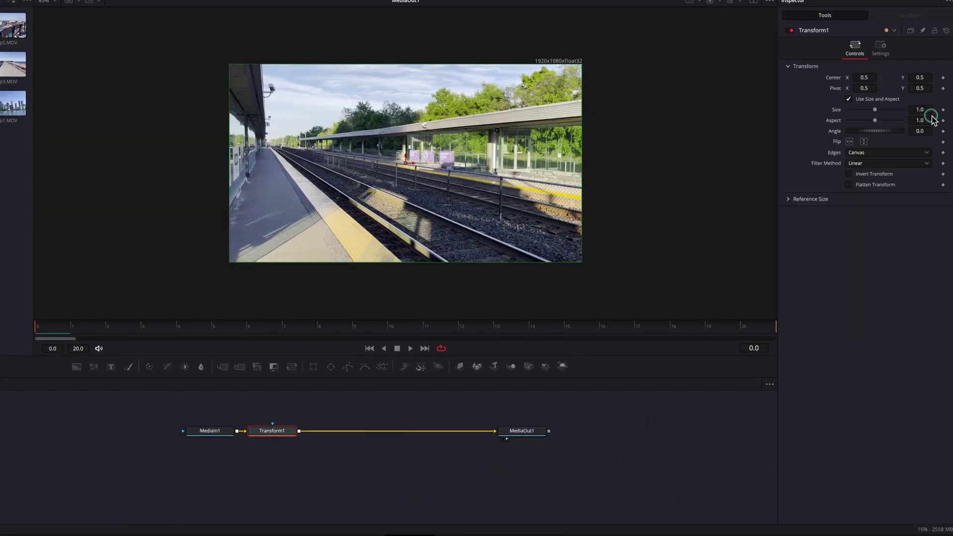
left_click_drag(921, 110, 788, 122)
left_click_drag(862, 77, 906, 86)
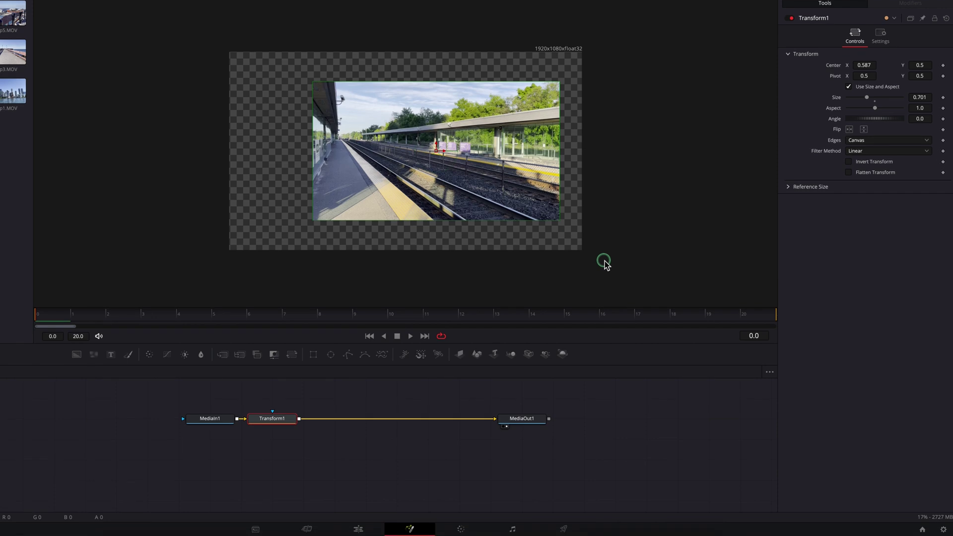
- Return to the Edit page, set the viewer background to Checkerboard, and reduce the first totrip2.MOV clip's zoom to 0.550
left_click(364, 529)
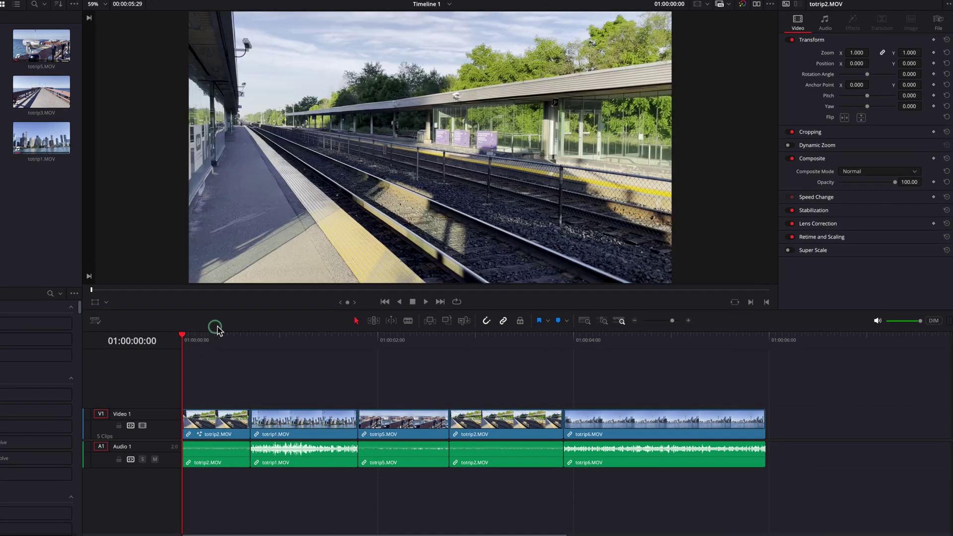
left_click(94, 321)
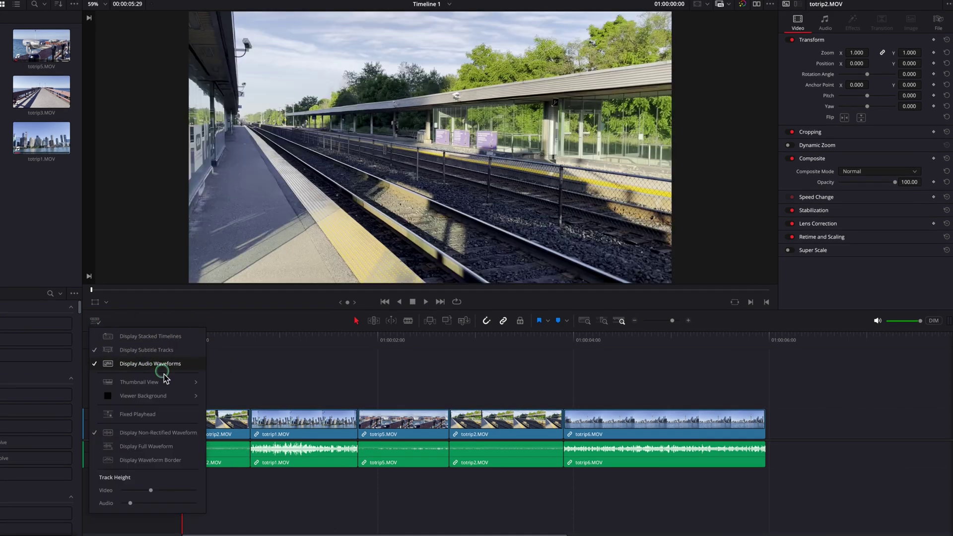
mouse_move(172, 396)
left_click(260, 398)
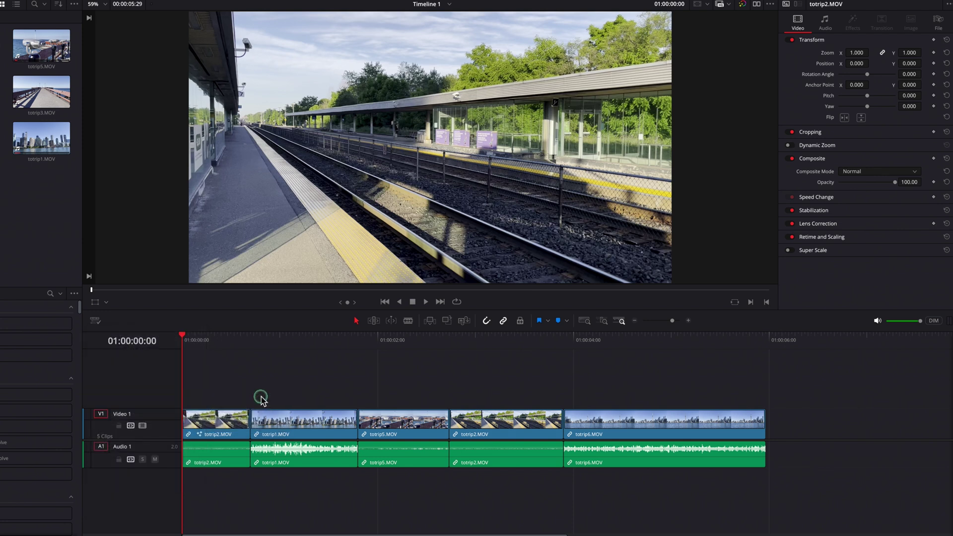
left_click_drag(869, 52, 843, 56)
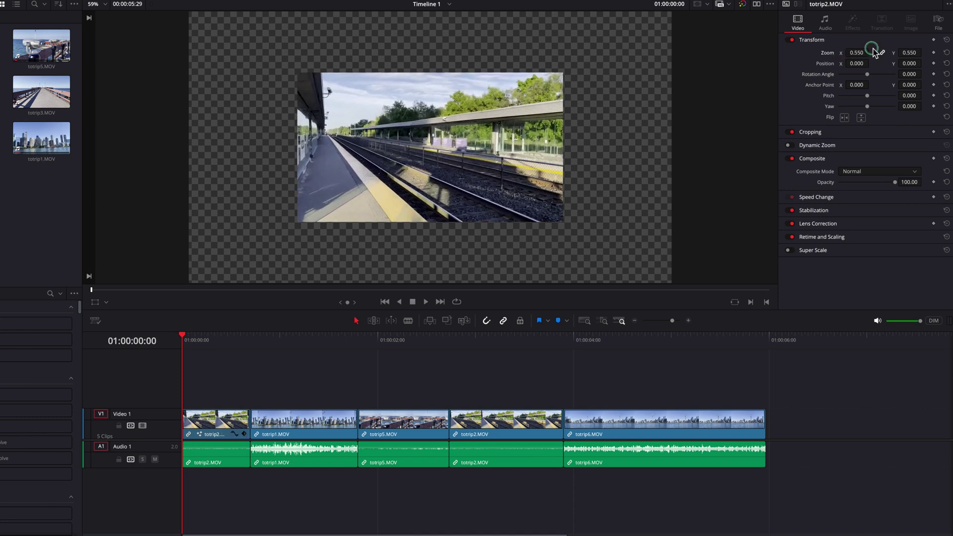
- Reset the first totrip2.MOV clip's transform settings and, in Fusion, add a Transform node to it with size 0.646
left_click(948, 40)
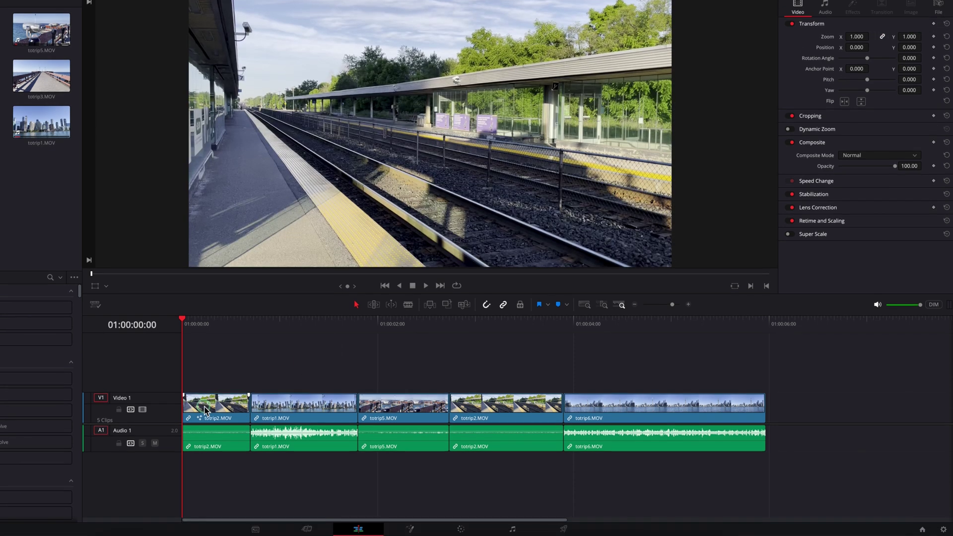
left_click(407, 527)
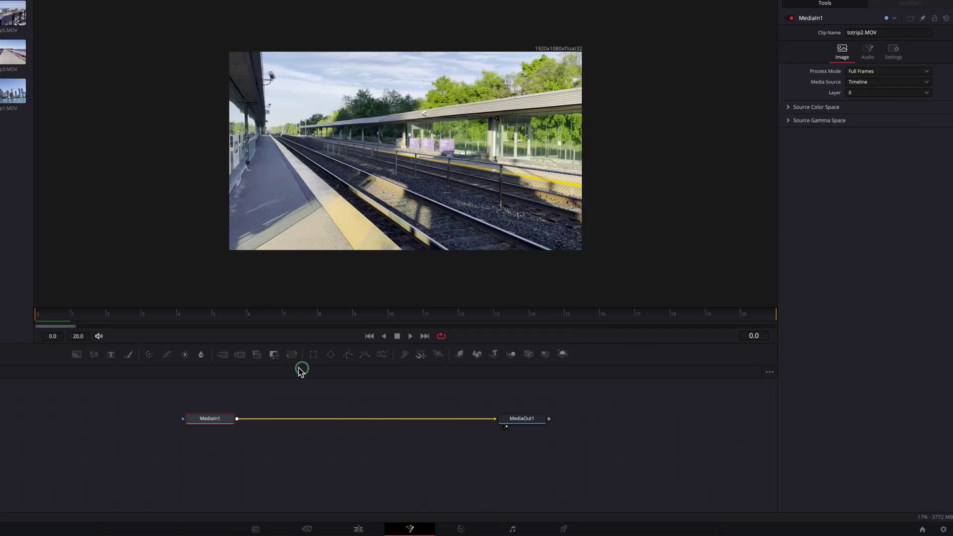
left_click(409, 353)
left_click(921, 98)
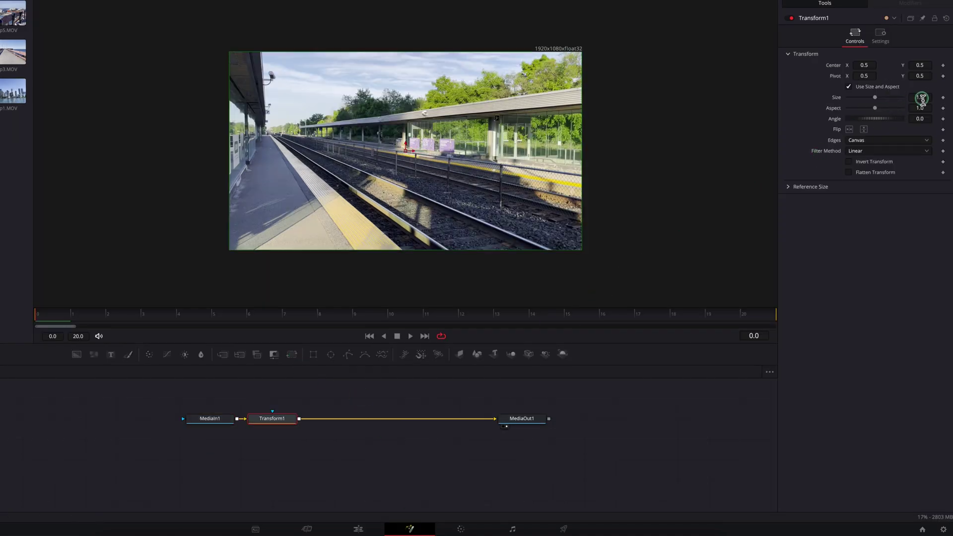
left_click_drag(921, 97, 893, 98)
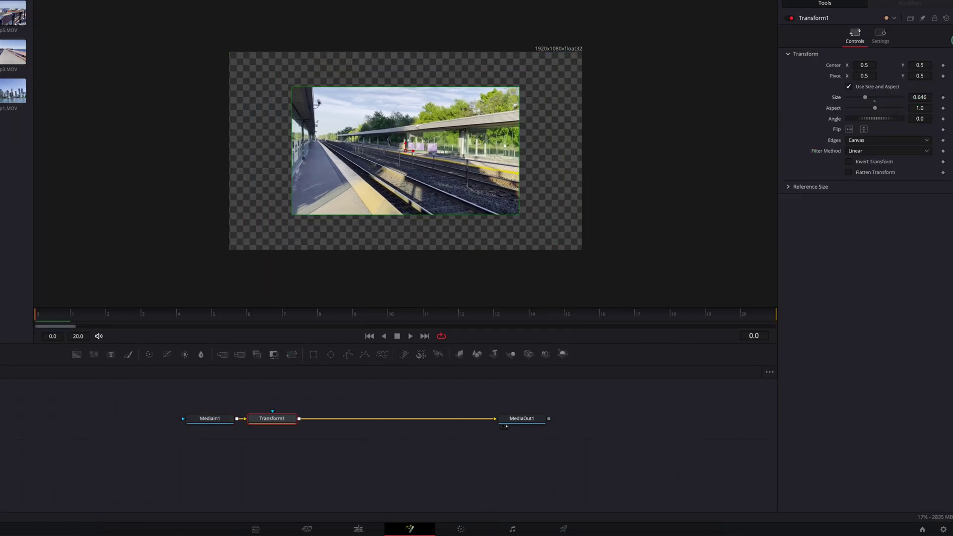
- Increase the Transform node's centre Y to shift the image upward in the frame, and return to the Edit page
left_click(920, 62)
left_click(921, 65)
left_click_drag(921, 65, 924, 65)
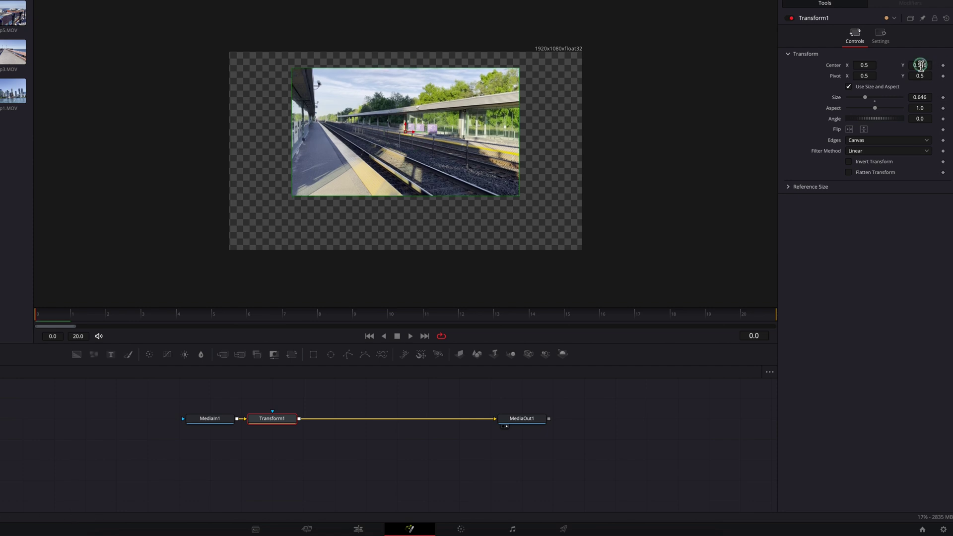
left_click(359, 529)
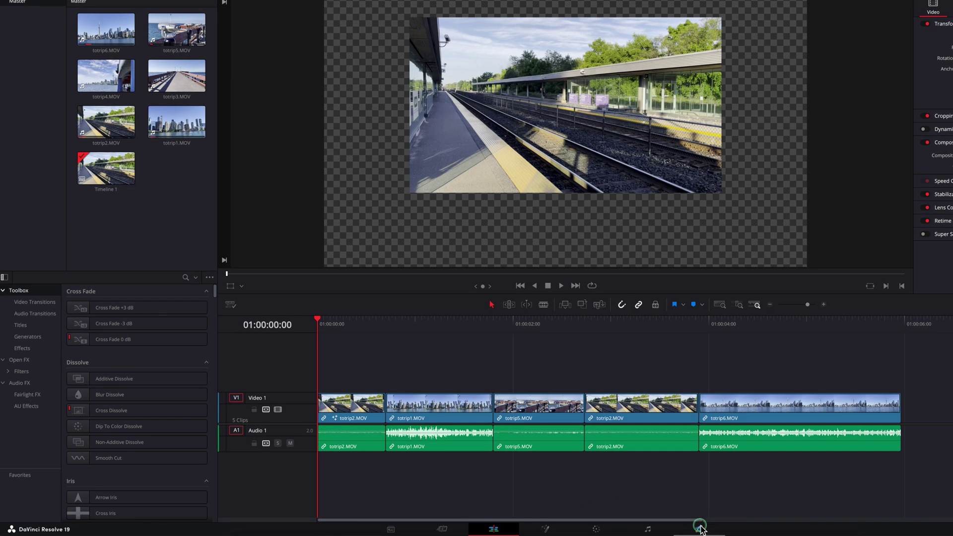
- Open the Deliver page and enable Export Alpha for the QuickTime Apple ProRes 4444 XQ export
left_click(696, 523)
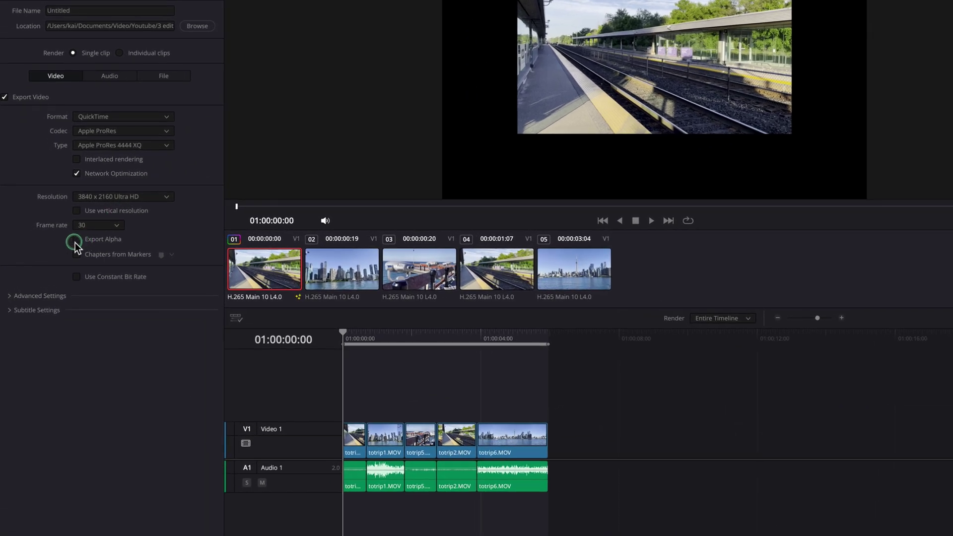
left_click(77, 239)
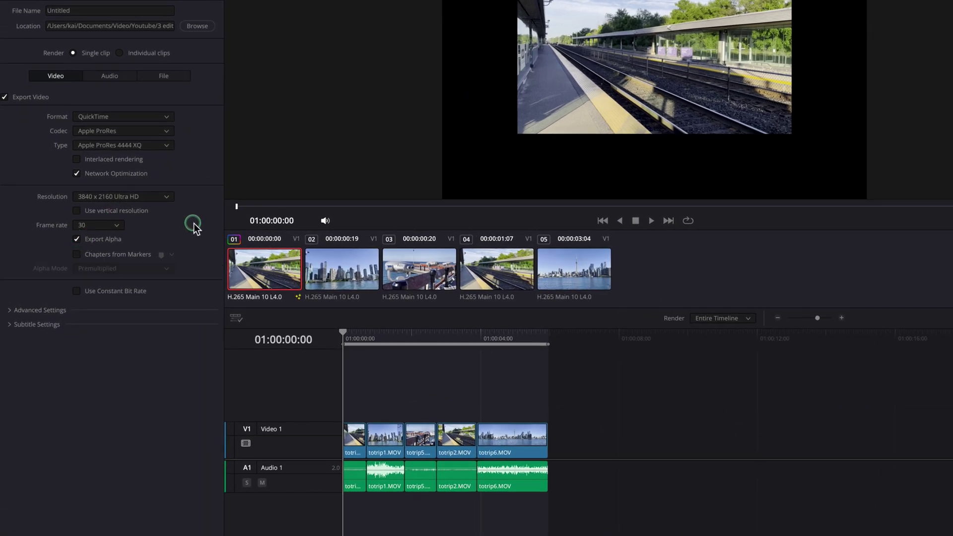